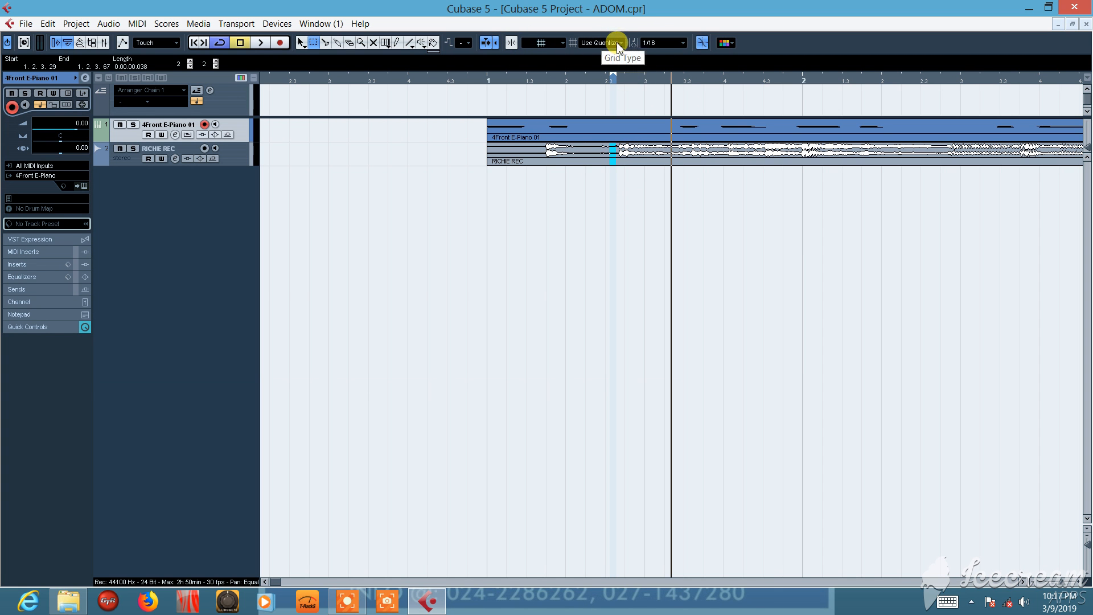
- Set the project grid type to Bar
left_click(619, 43)
left_click(611, 69)
left_click(616, 42)
left_click(608, 56)
- Range-select the opening stretch of the RICHIE REC audio part, and clear it by returning to the Object Selection tool
left_click_drag(487, 144, 537, 159)
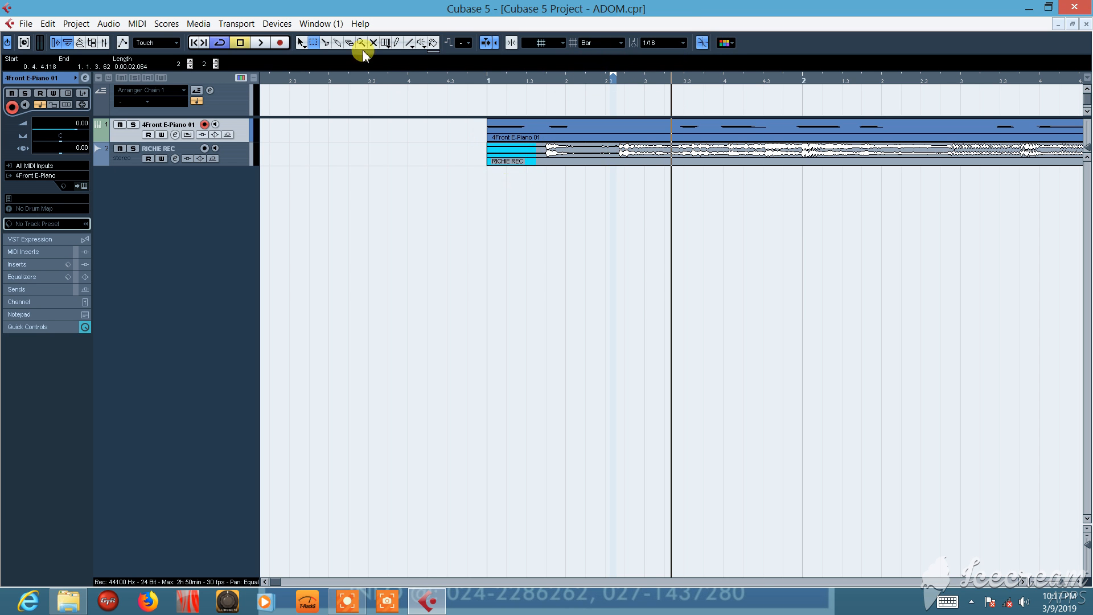
left_click(317, 45)
left_click(300, 42)
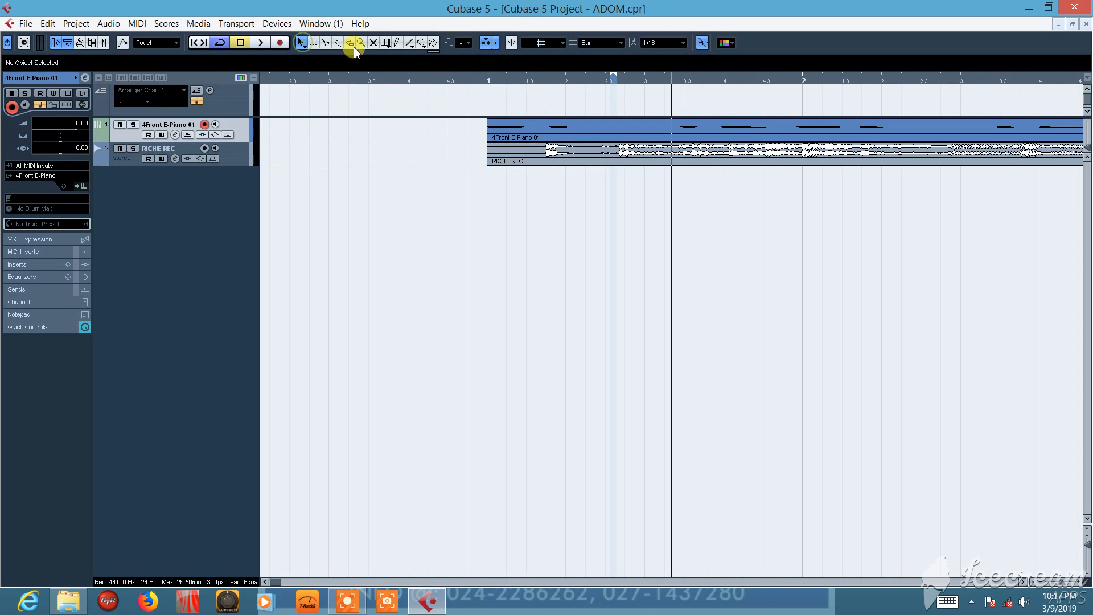
- Split the 4Front E-Piano 01 part at bar 2 with the Split tool
left_click(325, 42)
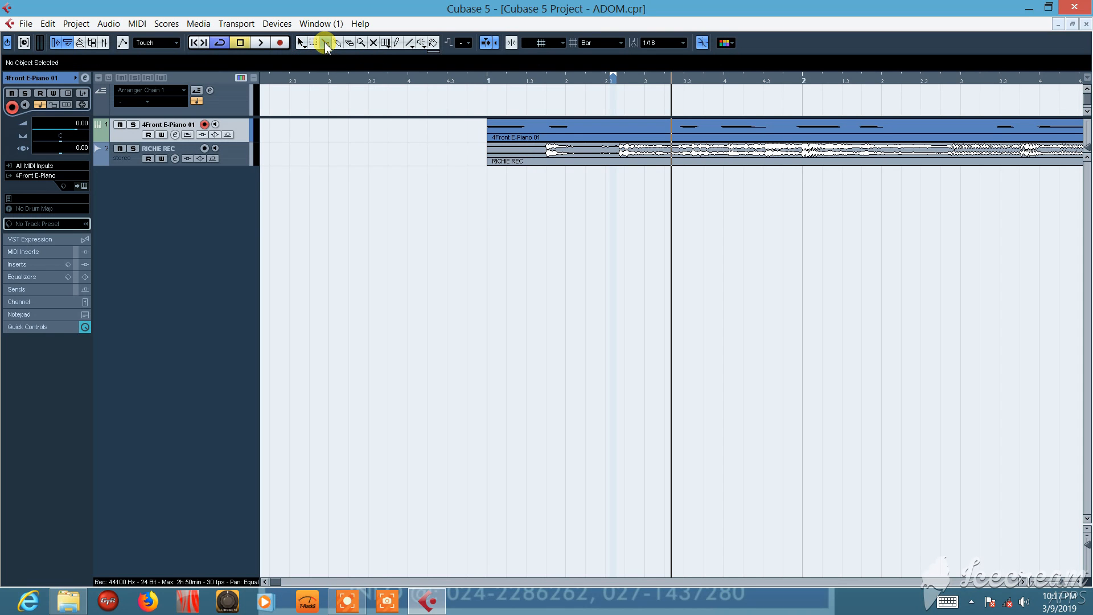
left_click(525, 135)
left_click_drag(541, 122, 781, 68)
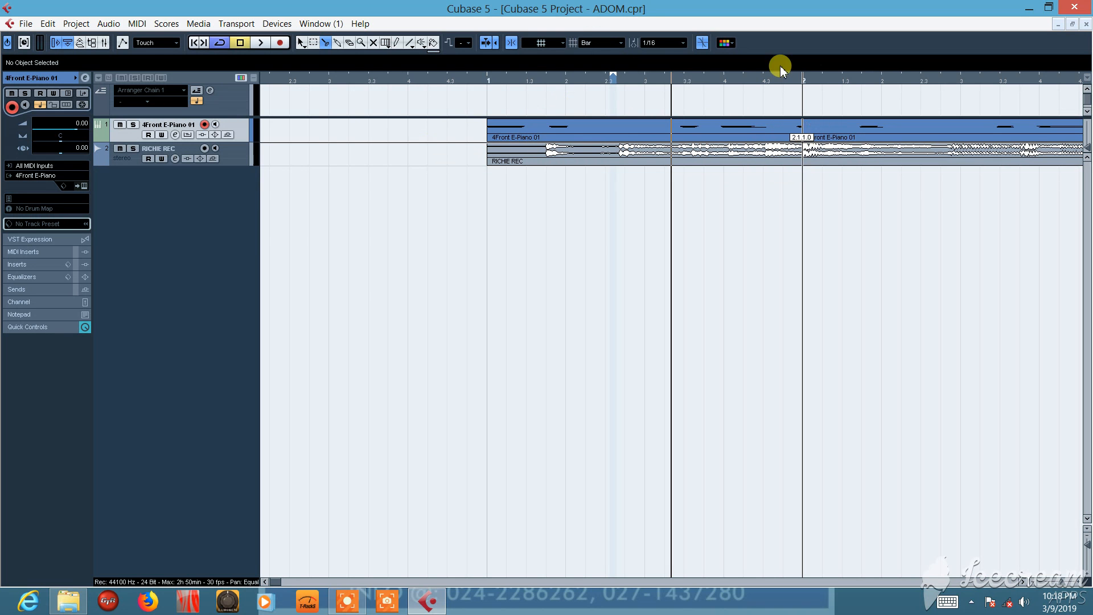
- Set the grid type to Beat, and try moving the first E-Piano segment one beat earlier before undoing the move
right_click(745, 133)
left_click(745, 133)
left_click_drag(749, 127, 593, 129)
left_click(615, 42)
left_click(608, 69)
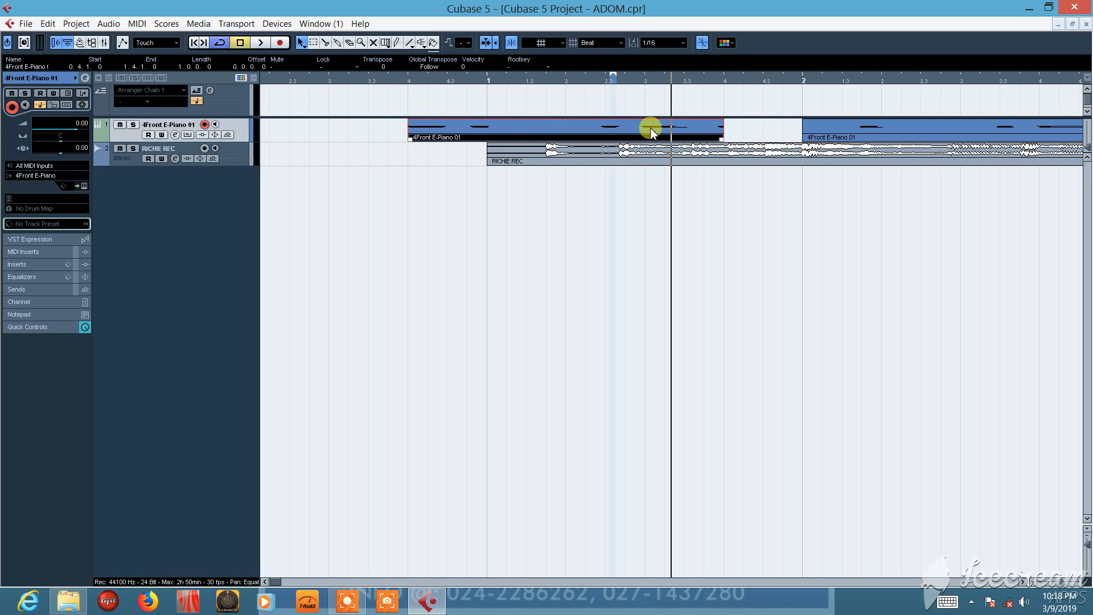
key("ctrl+z")
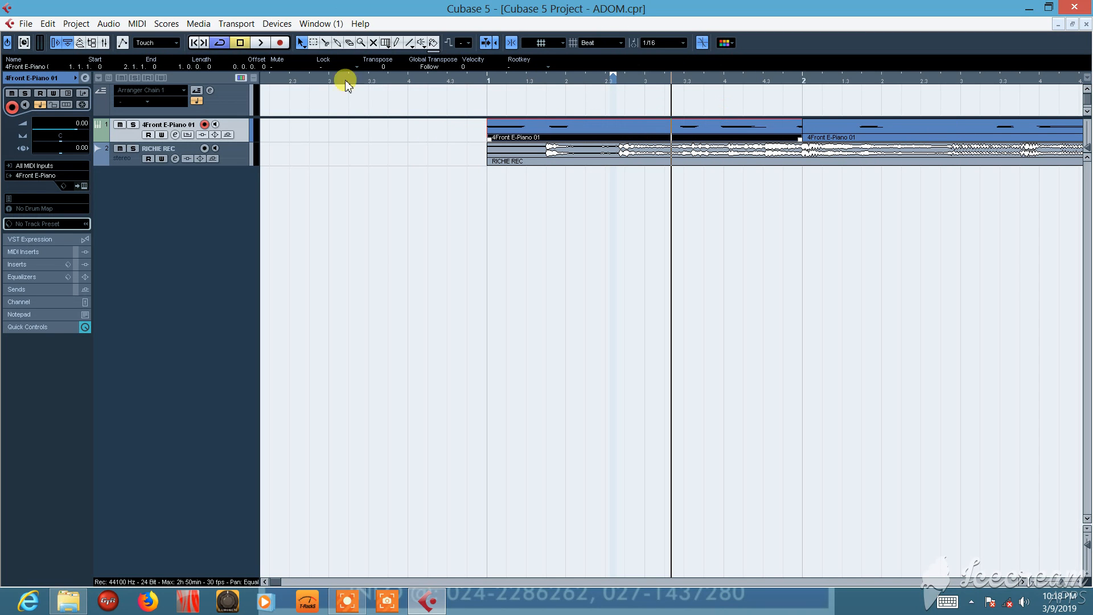
- Glue the two 4Front E-Piano 01 segments back together at bar 2
left_click(323, 43)
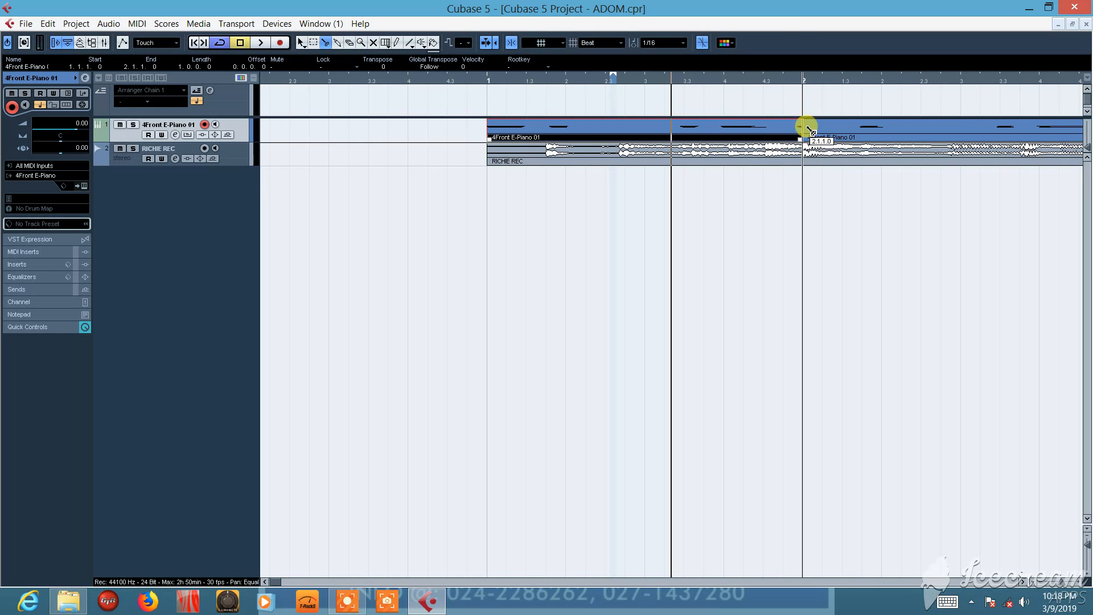
left_click(338, 43)
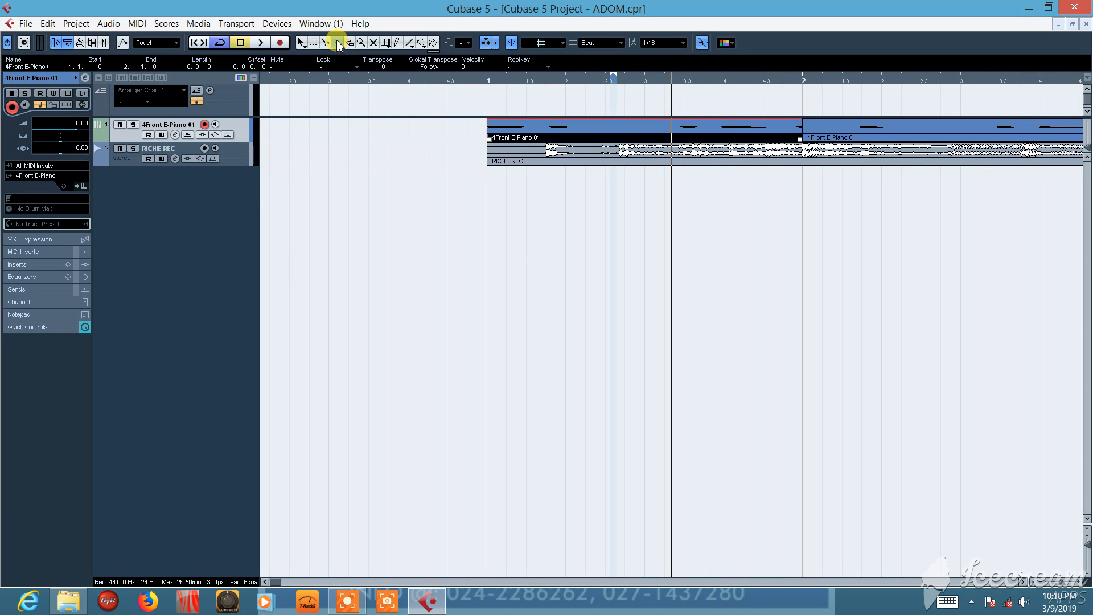
left_click(793, 123)
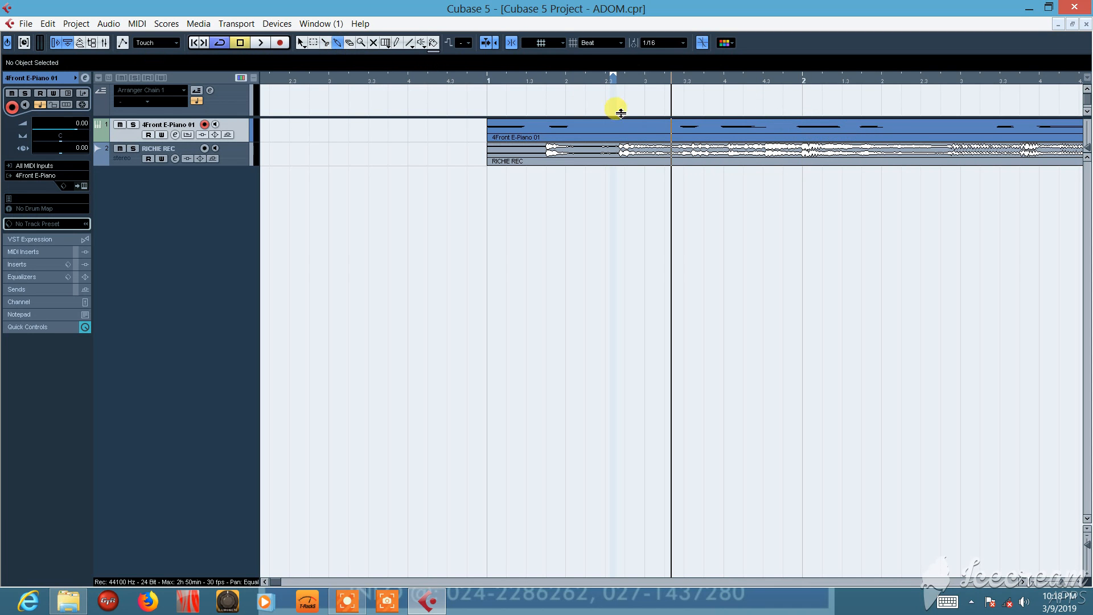
- Remove the 4Front E-Piano 01 part with the Erase tool and undo the removal
left_click(349, 43)
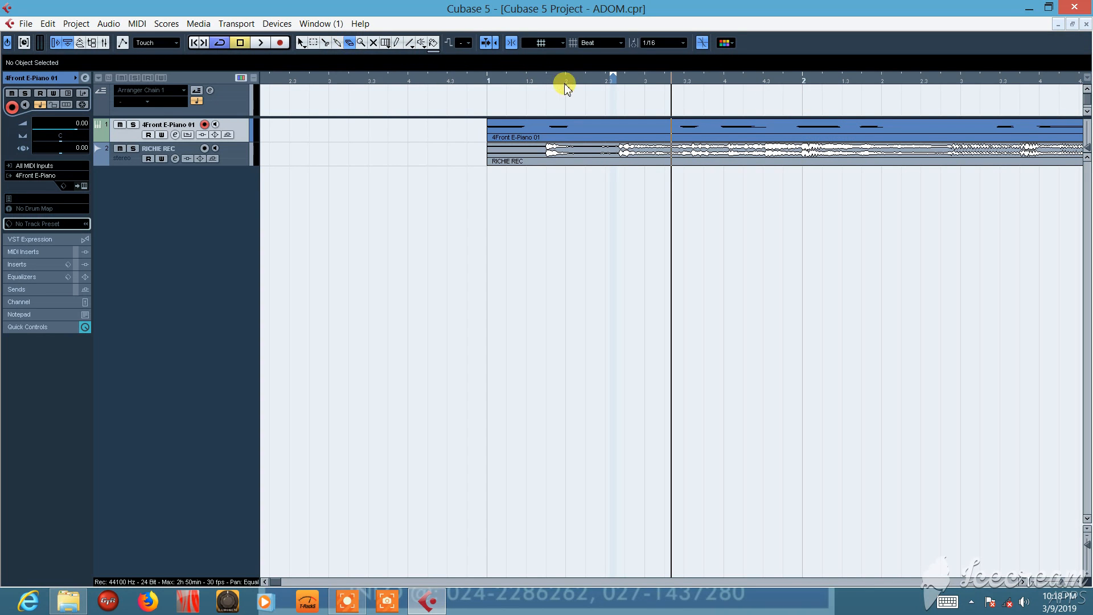
left_click(586, 131)
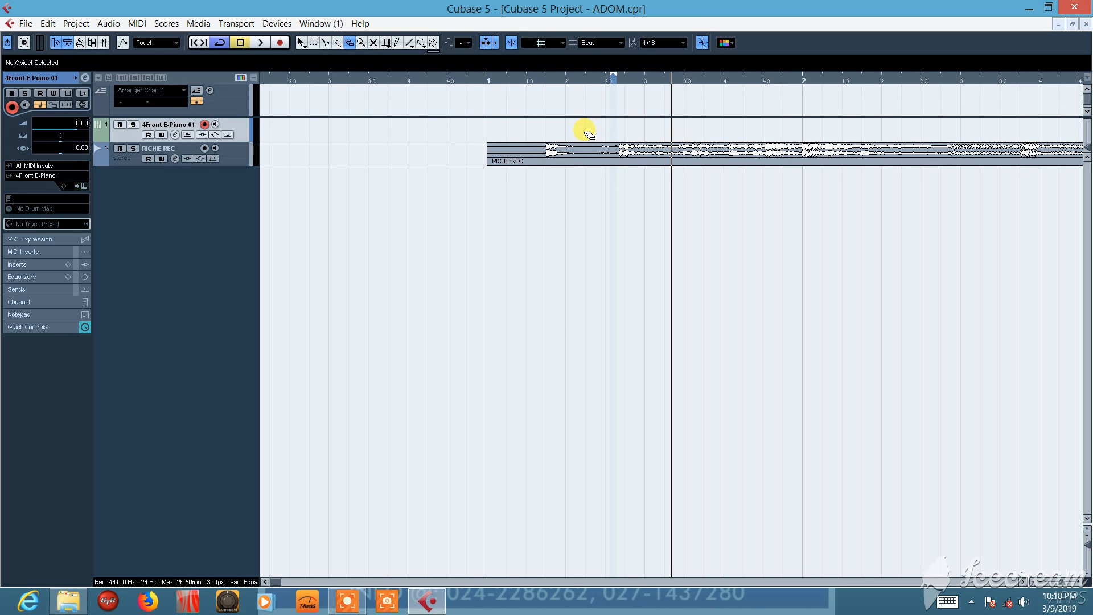
key("ctrl+z")
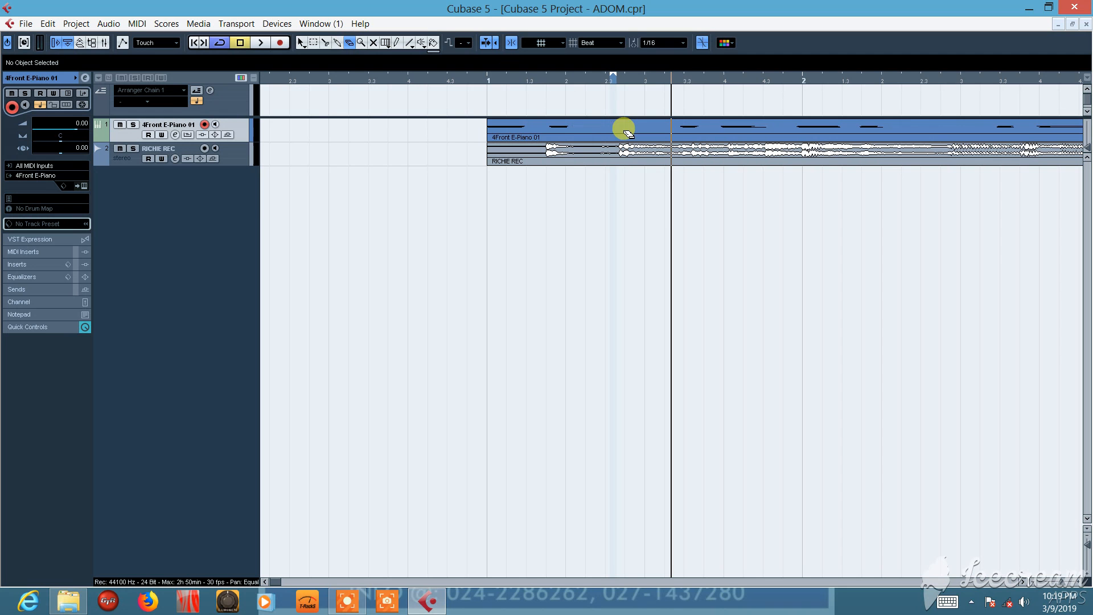
- Select the 4Front E-Piano 01 part with the Object Selection tool, delete it and undo the deletion
left_click(301, 43)
left_click(765, 131)
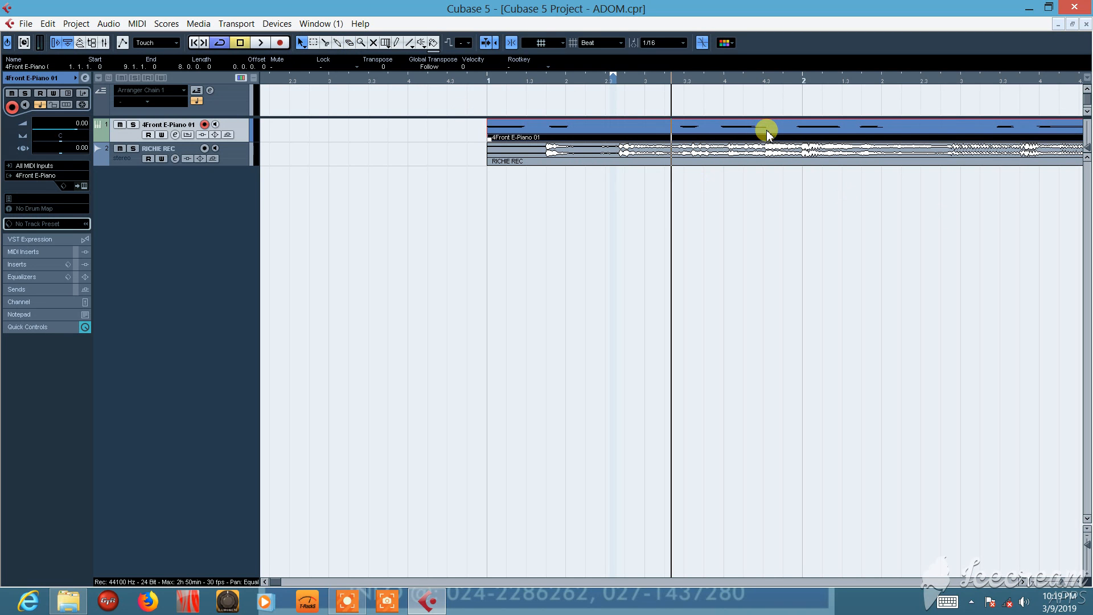
key("Delete")
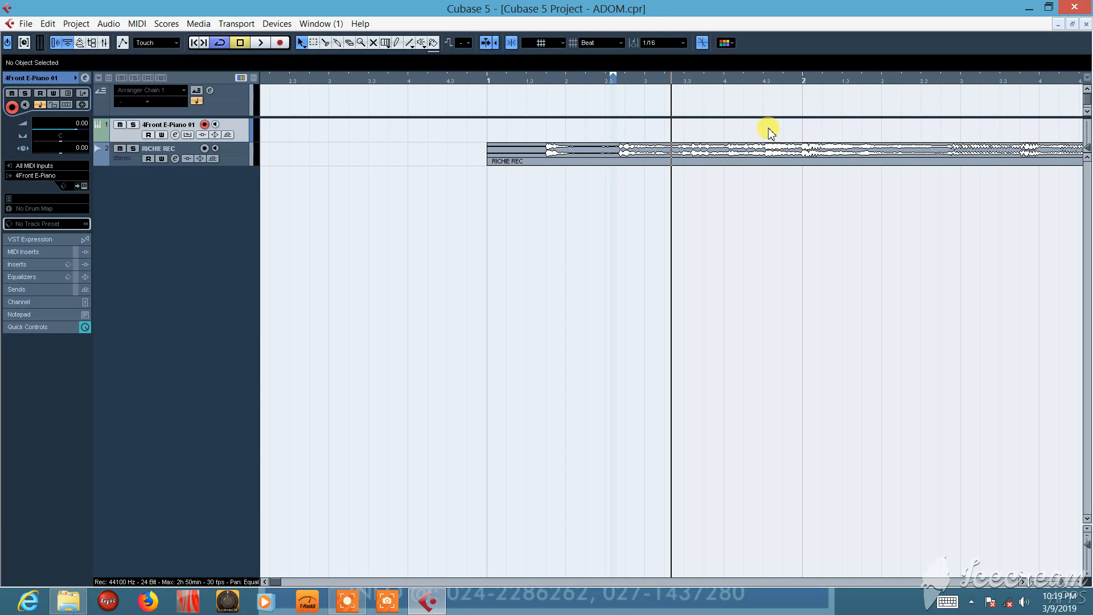
key("ctrl+z")
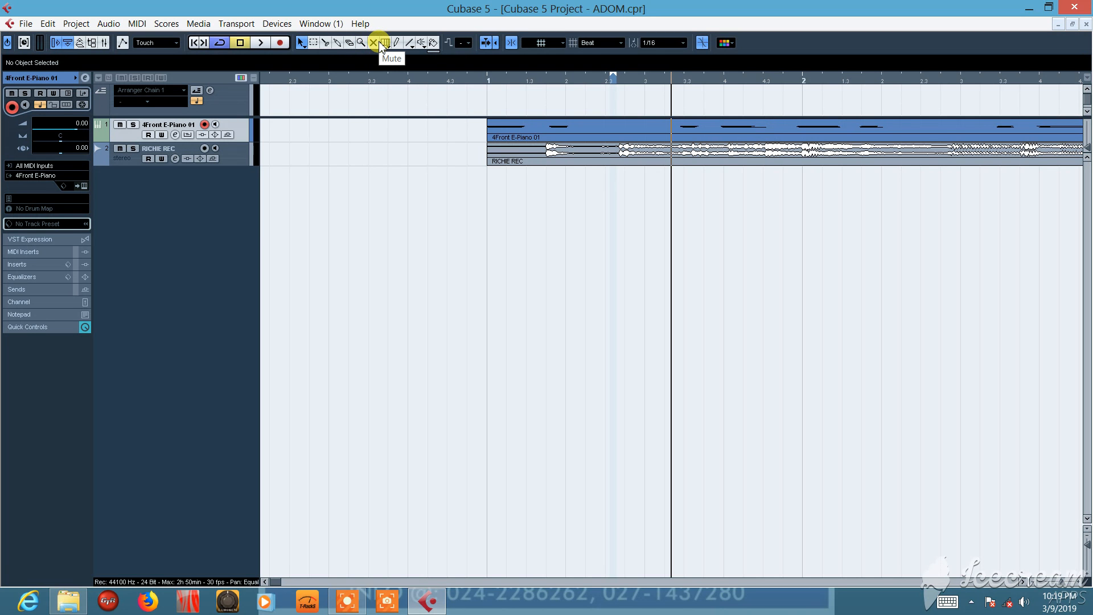
- Examine the E-Piano and RICHIE REC parts at both close and wide timeline magnifications
key("h")
key("h")
key("h")
key("h")
key("h")
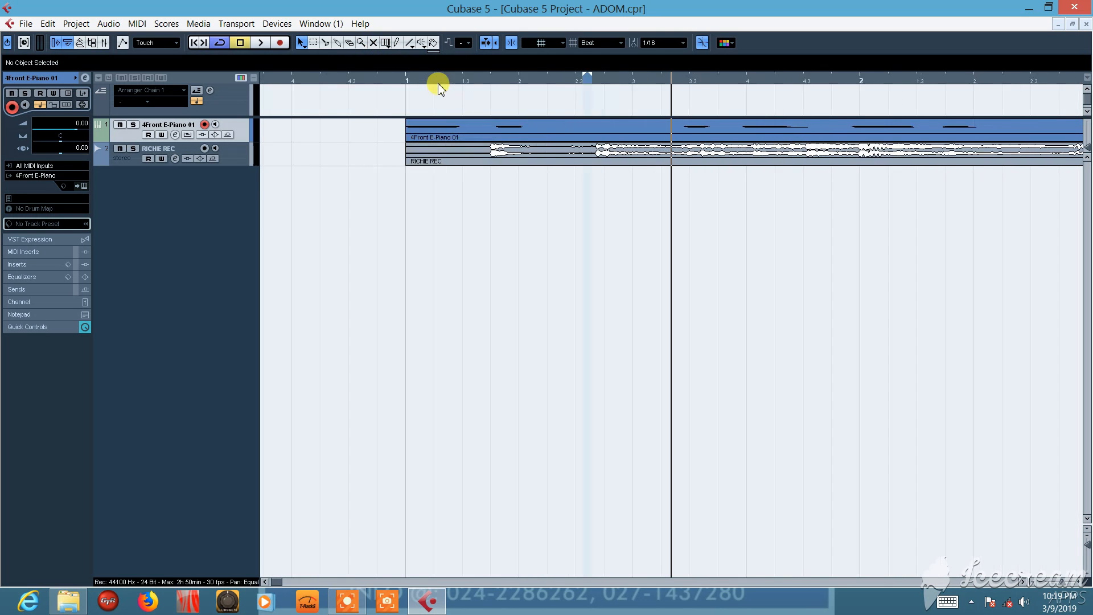
key("h")
key("h")
key("h")
key("h")
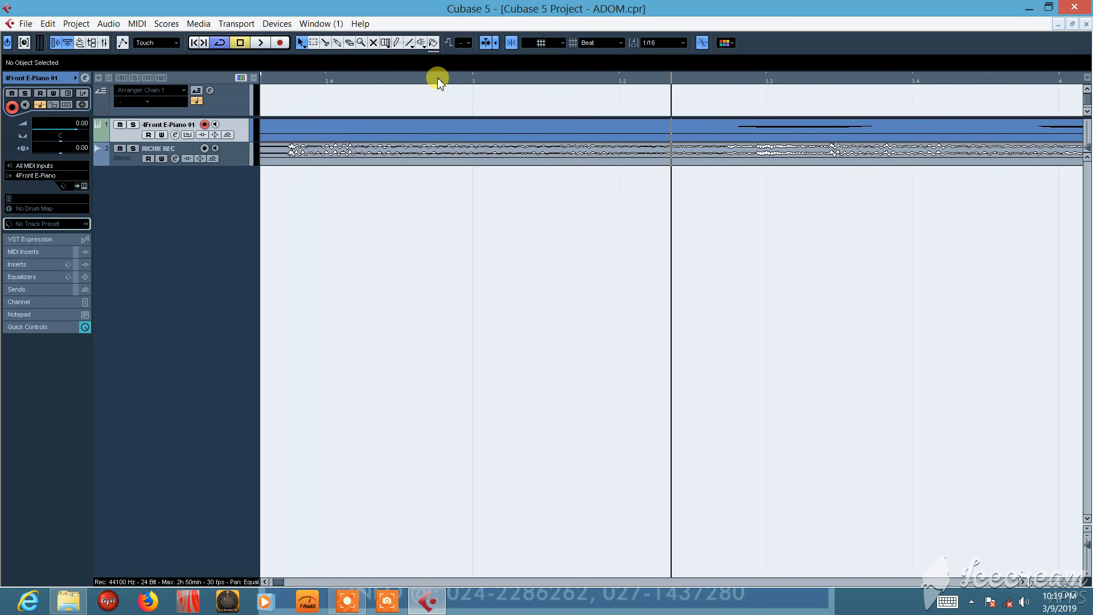
key("g")
key("g")
key("g")
key("g")
key("g")
key("g")
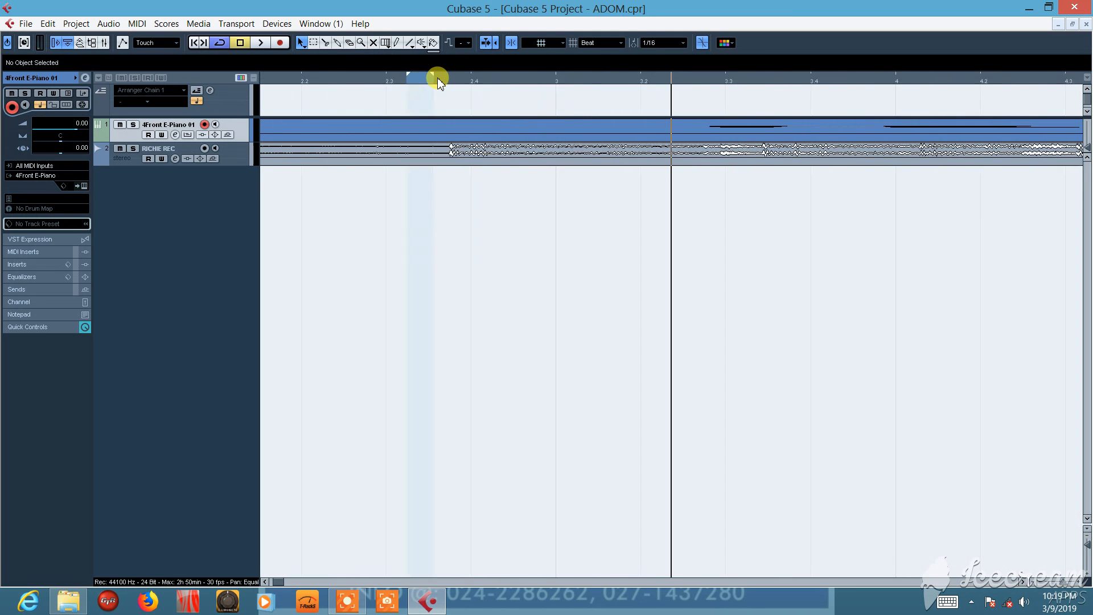
key("g")
key("g")
key("g")
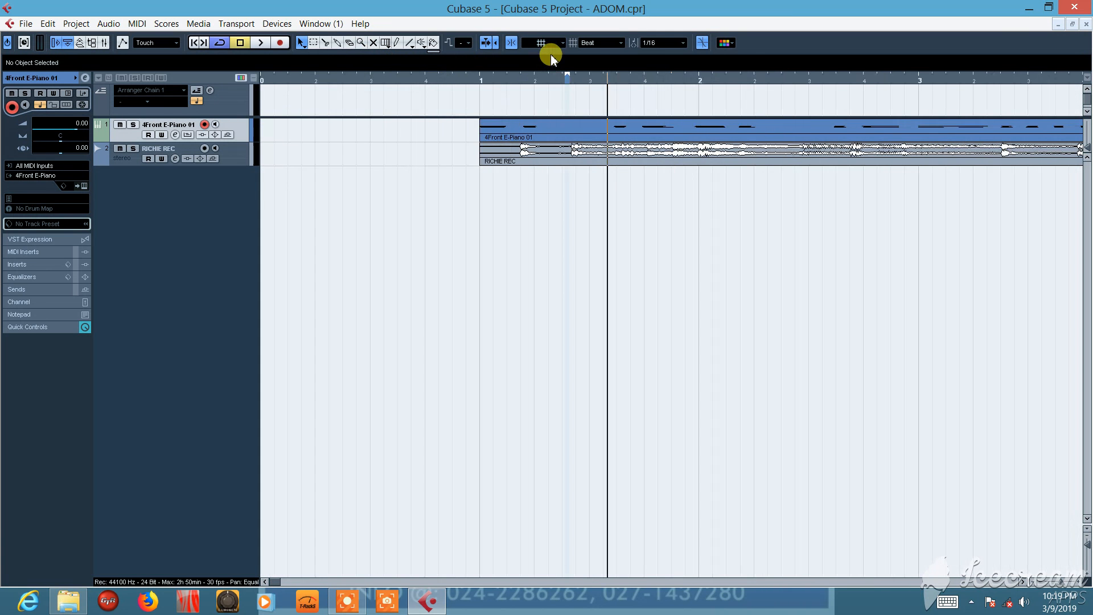
- Inspect the E-Piano part around beat 3 of bar 1 using the Zoom tool
left_click(362, 42)
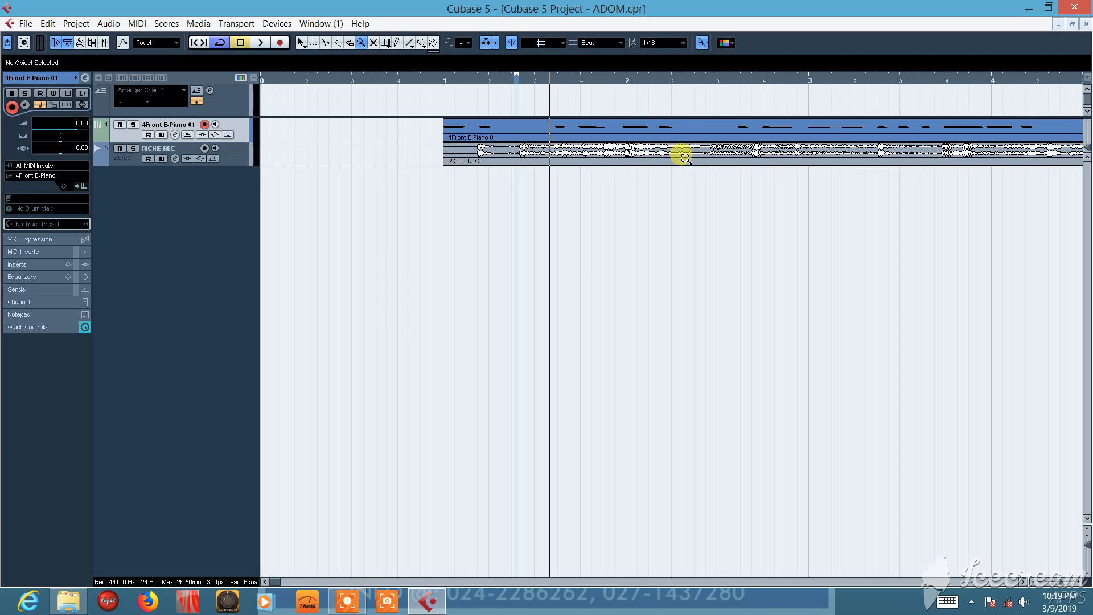
left_click(664, 133)
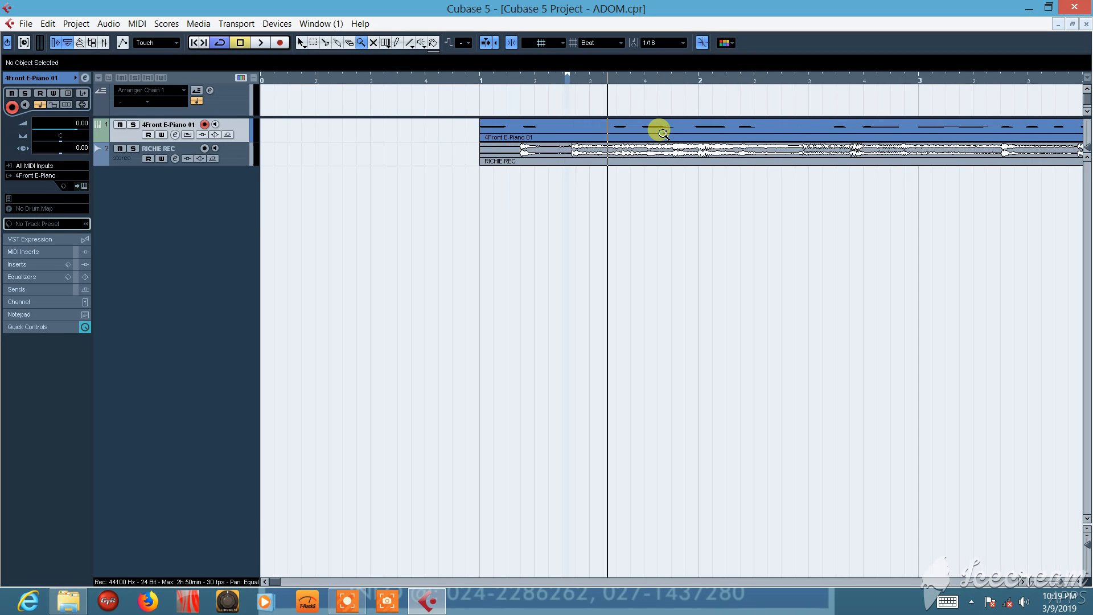
left_click(663, 133)
left_click(663, 133)
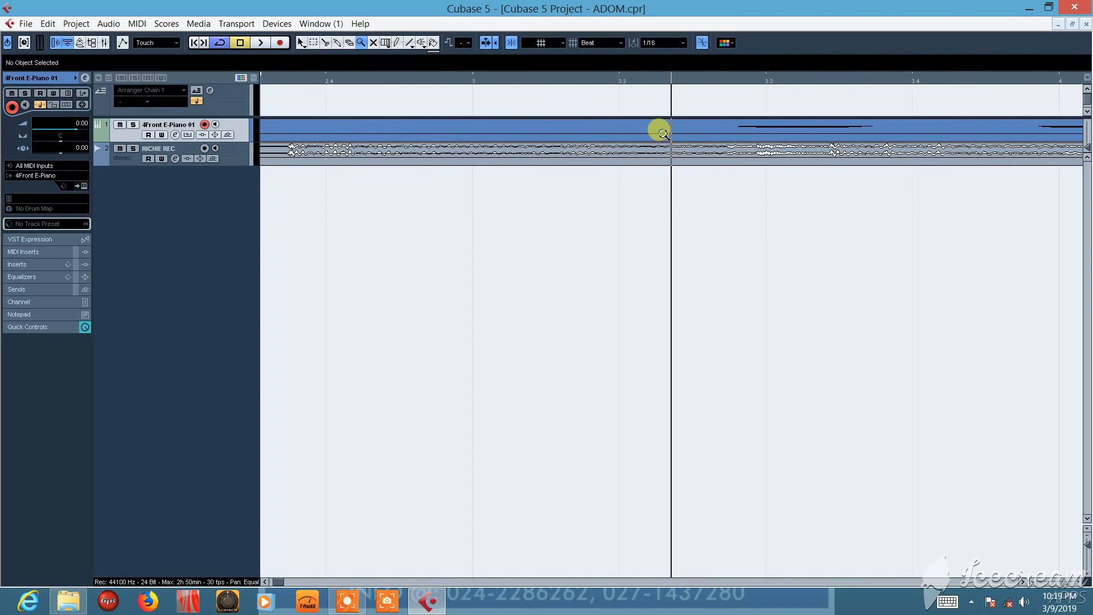
double_click(662, 134)
right_click(663, 134)
left_click(662, 133)
right_click(662, 134)
left_click(662, 133)
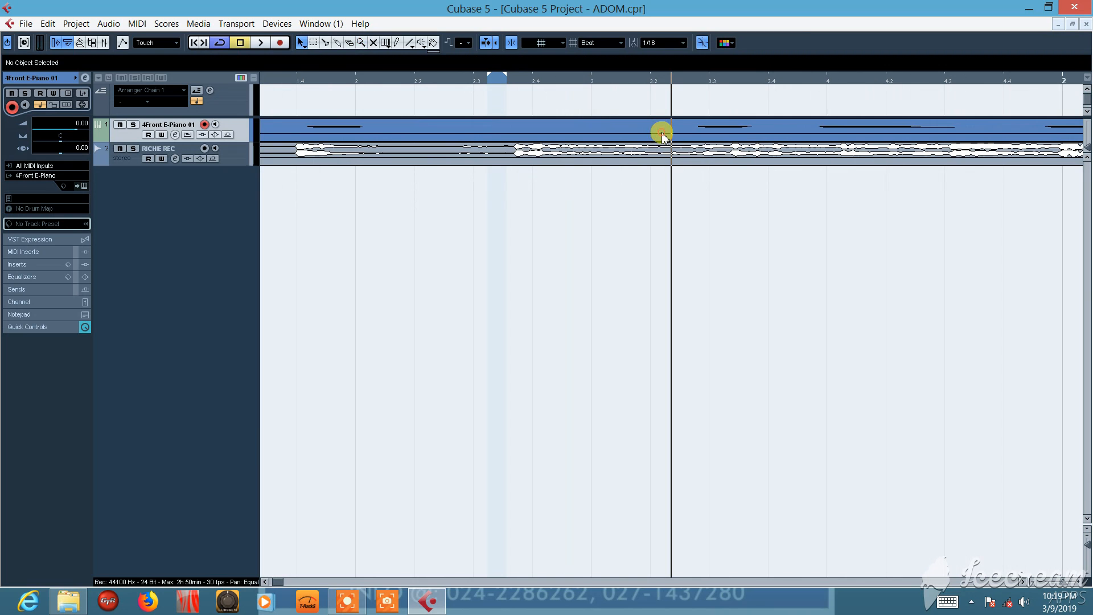
- Look at the notes of the 4Front E-Piano 01 part in the Key Editor and return to the project window
double_click(628, 122)
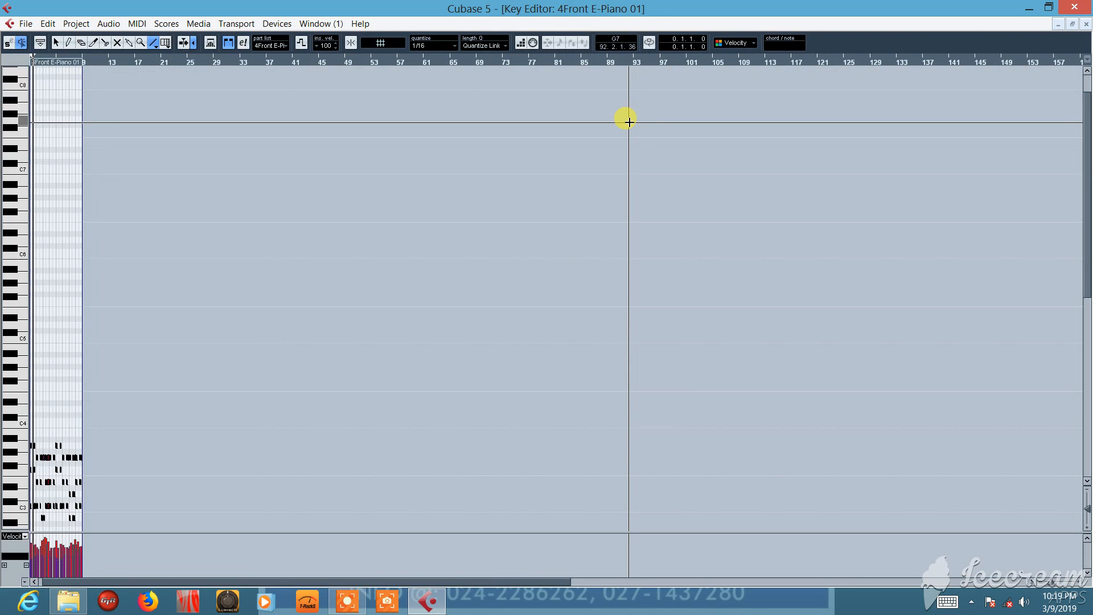
key("Return")
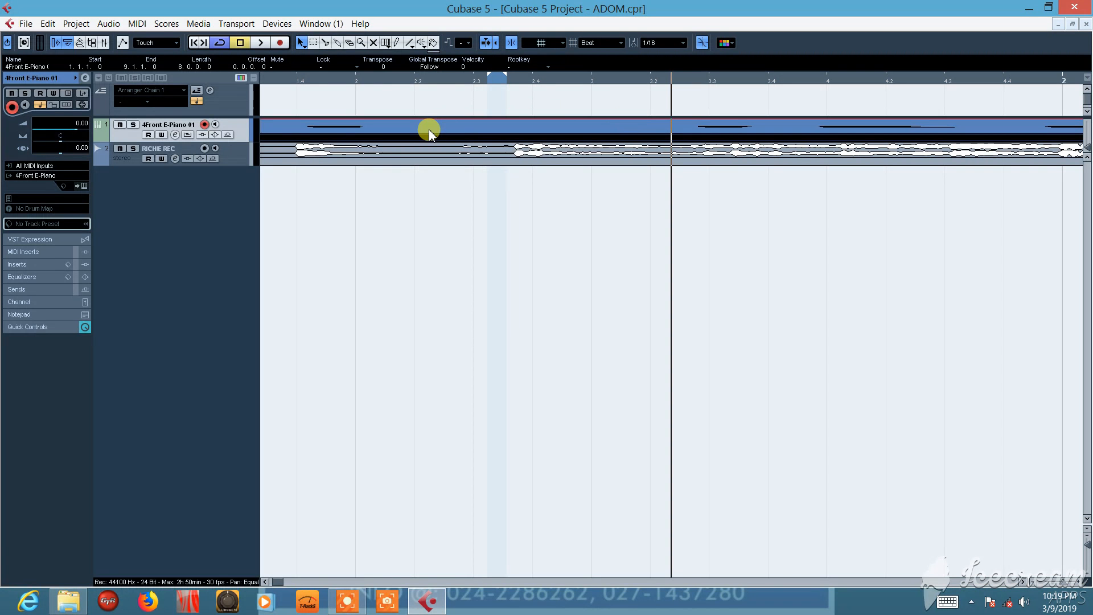
left_click(373, 44)
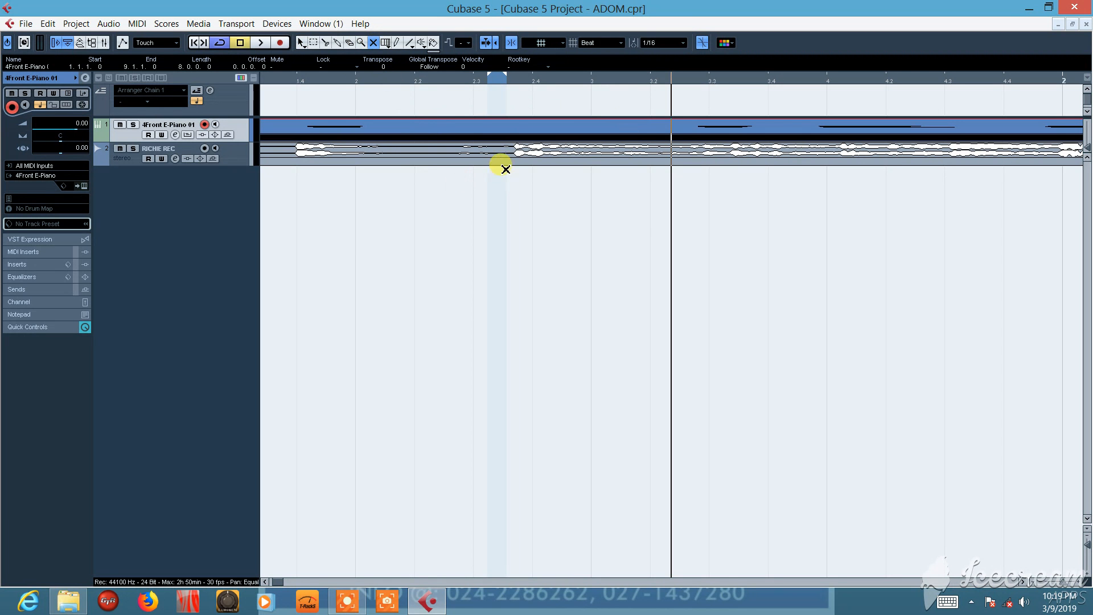
left_click(301, 43)
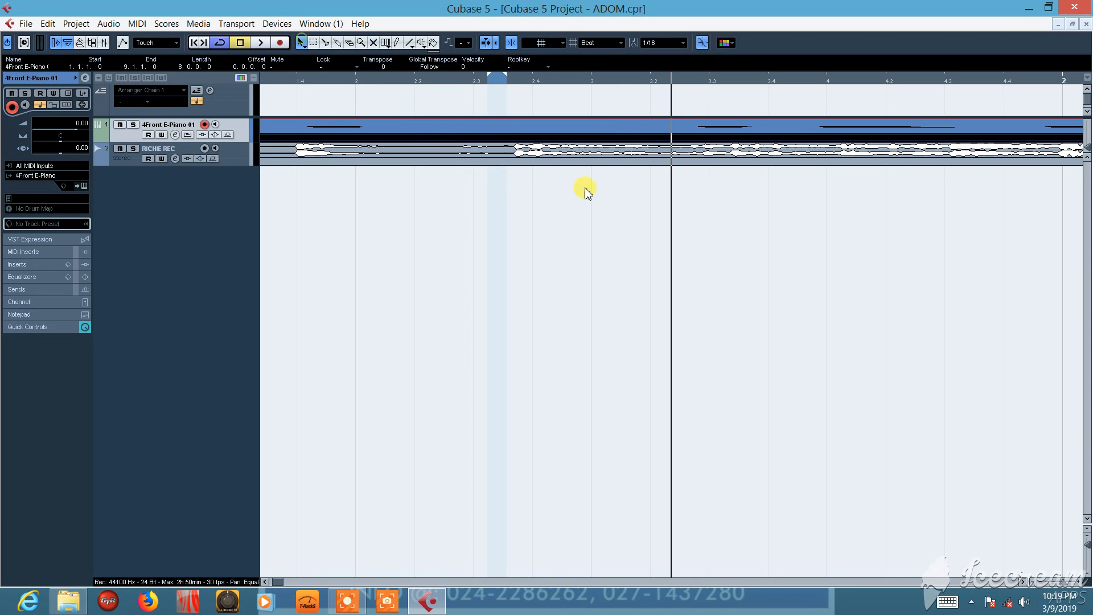
- Split the 4Front E-Piano 01 part at position 1.3.1.0 with the Split tool
right_click(436, 131)
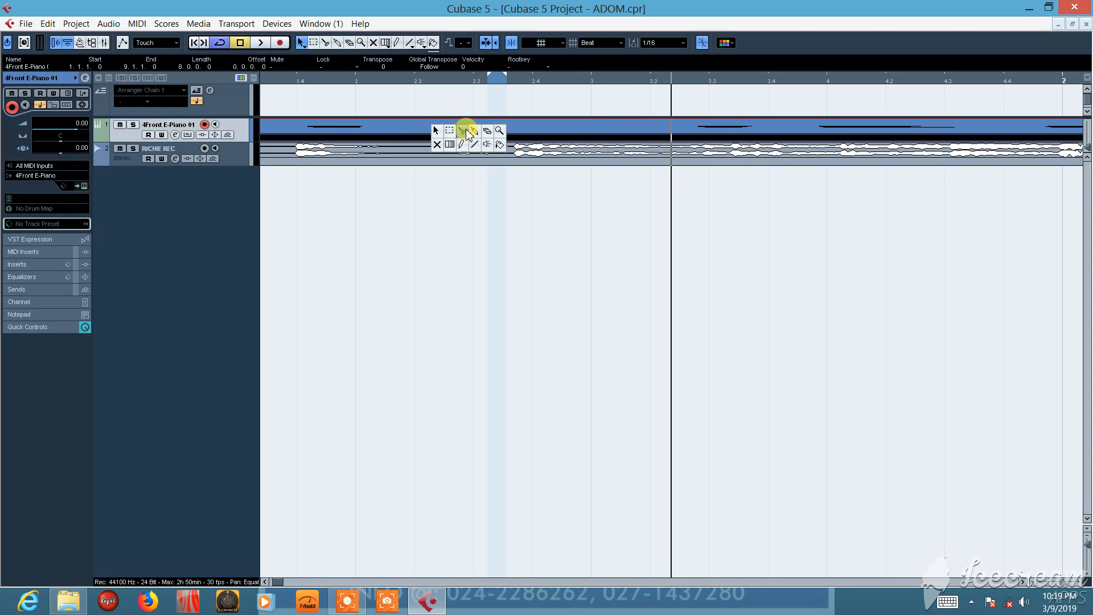
left_click(462, 131)
right_click(417, 127)
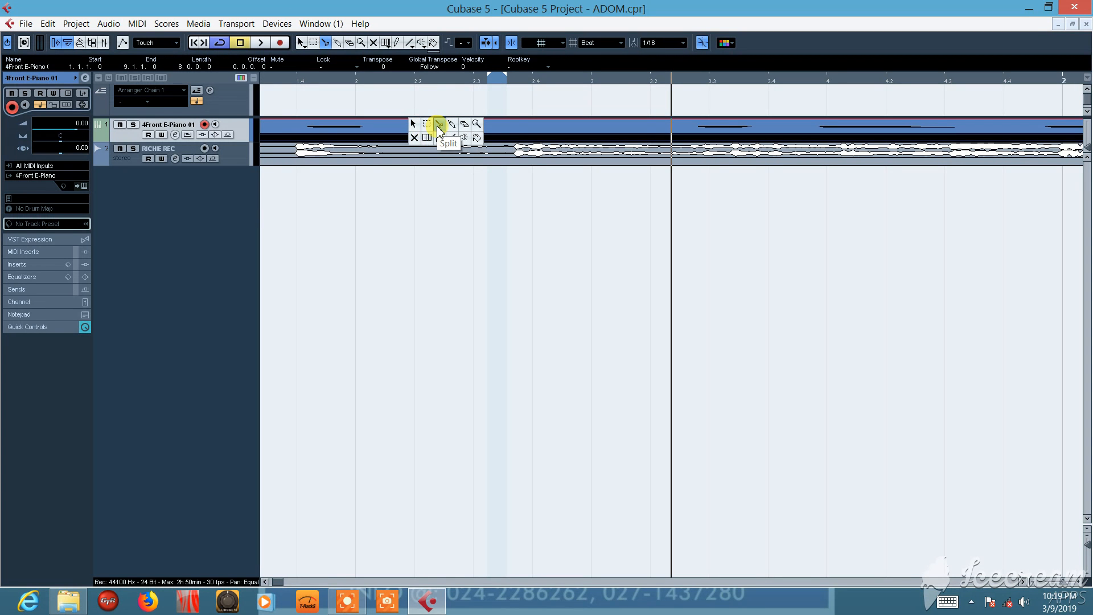
left_click(440, 131)
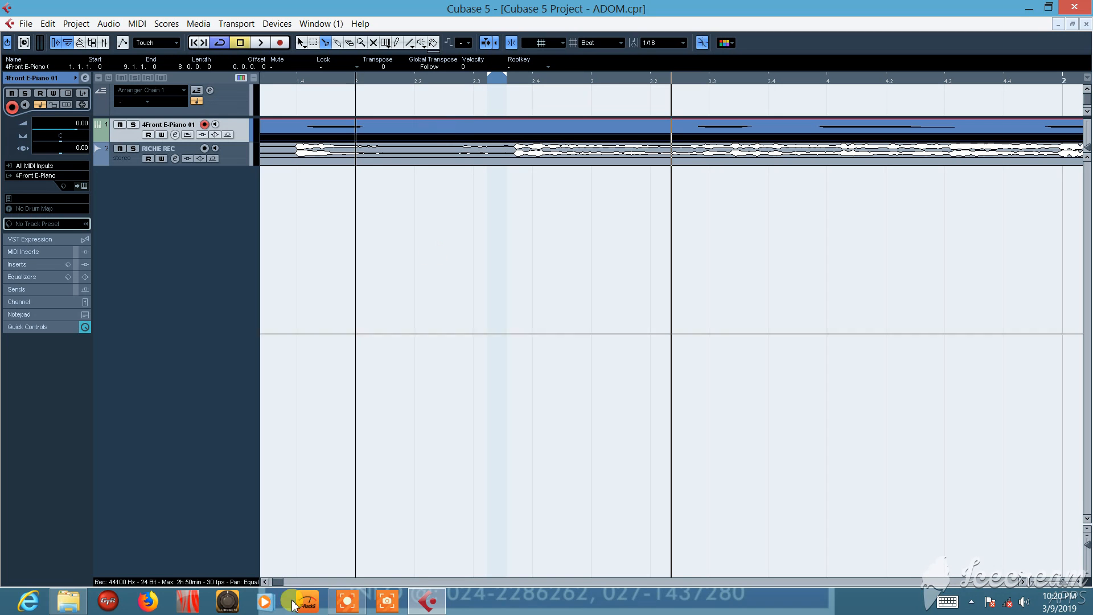
left_click(349, 598)
mouse_move(353, 601)
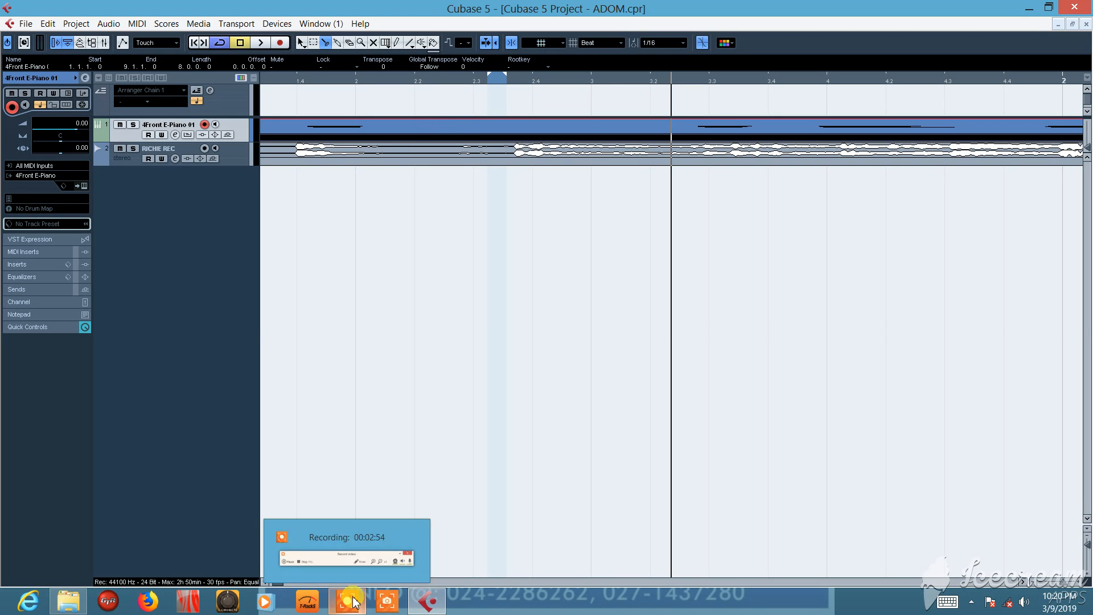
left_click(494, 127)
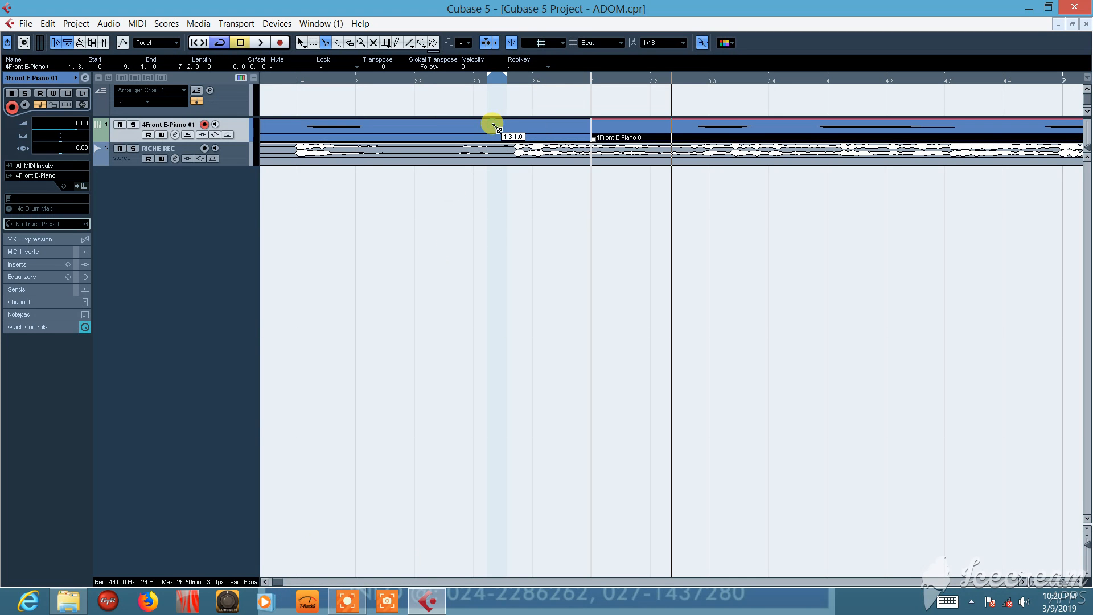
- Choose Beat as the grid type for working on the split E-Piano part
left_click(620, 43)
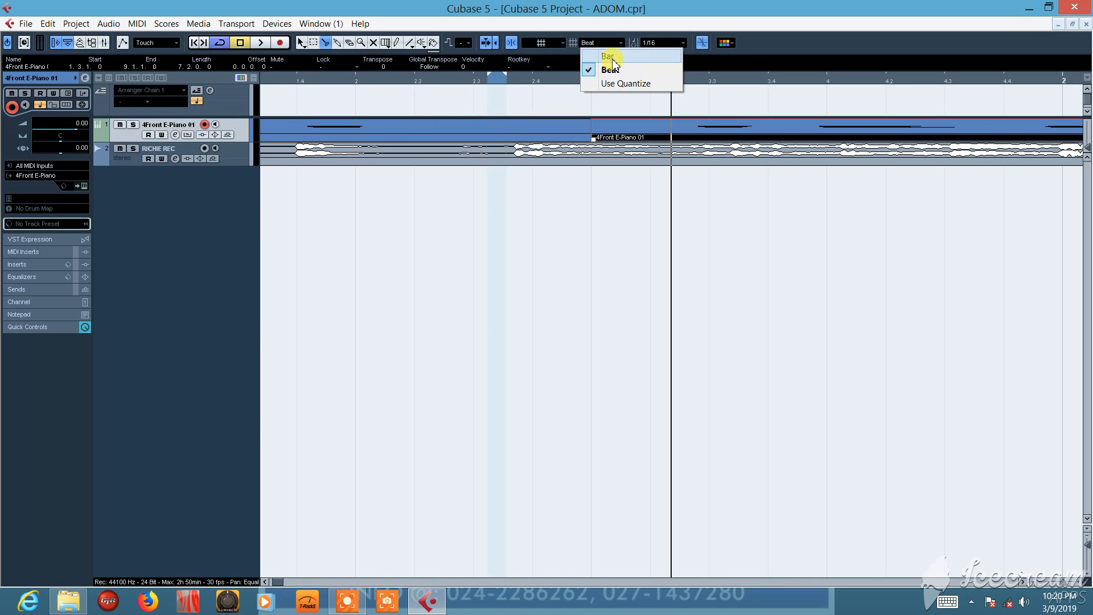
left_click(622, 69)
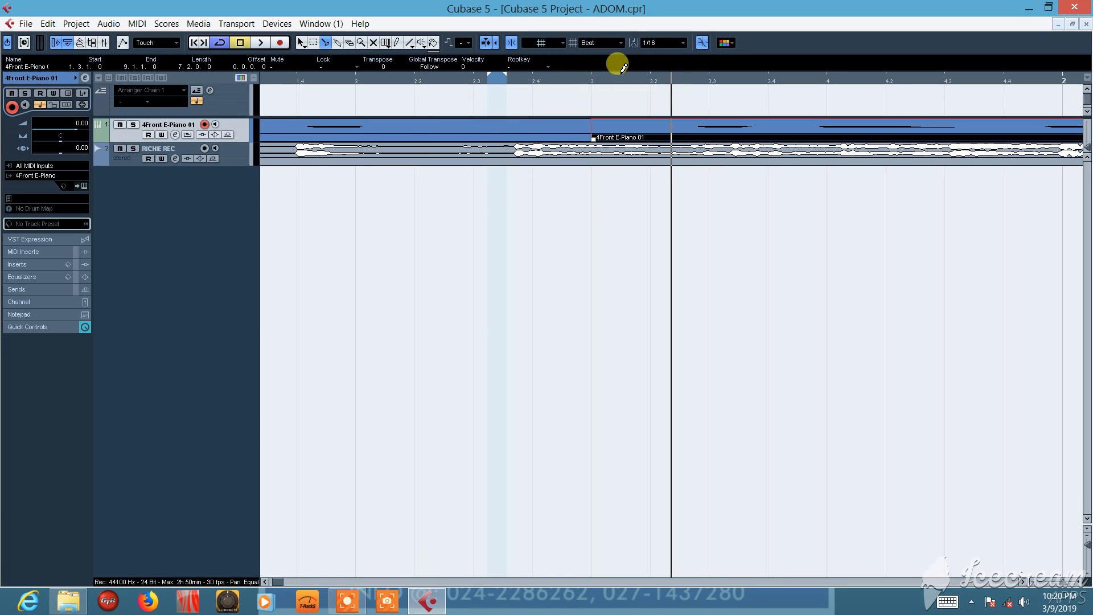
key("g")
key("g")
key("g")
key("g")
key("g")
key("g")
key("g")
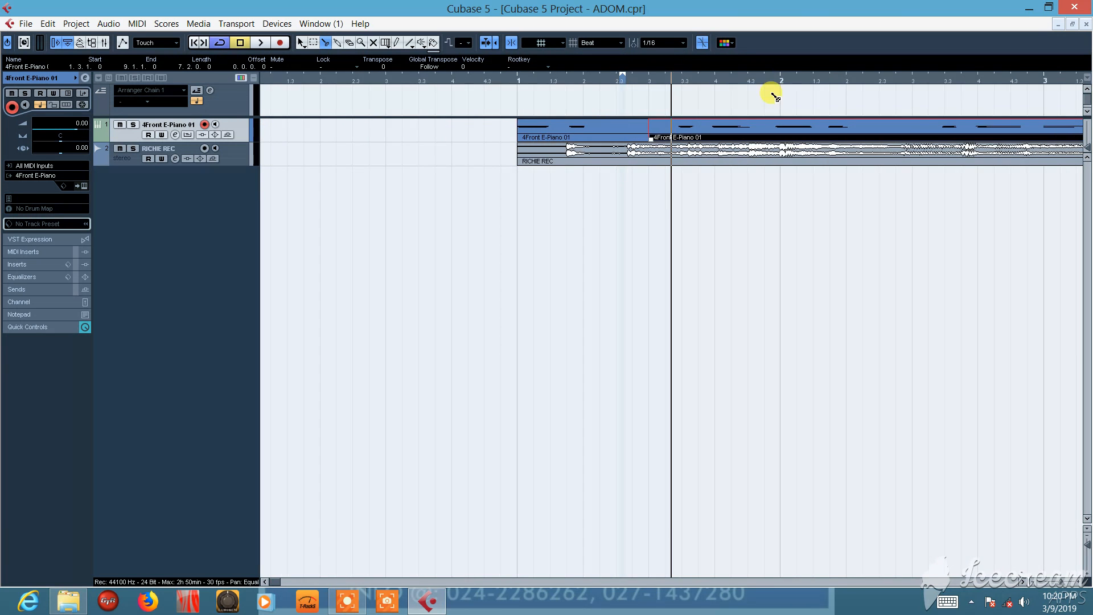
- Split the second 4Front E-Piano 01 part at position 1.4.1.0 and switch back to the Object Selection tool
left_click(710, 134)
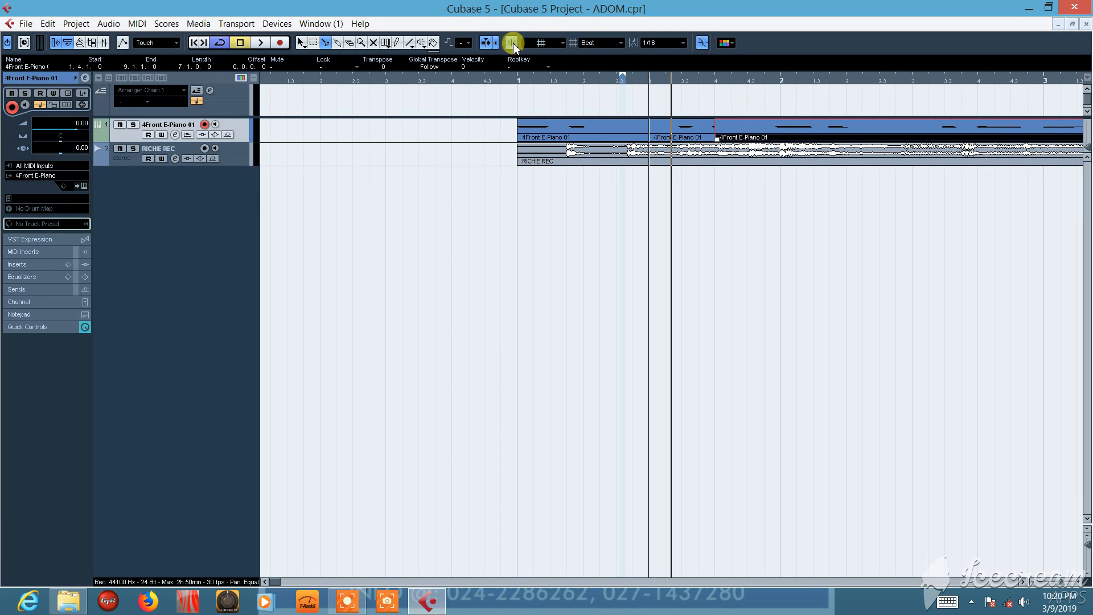
right_click(580, 127)
left_click(580, 127)
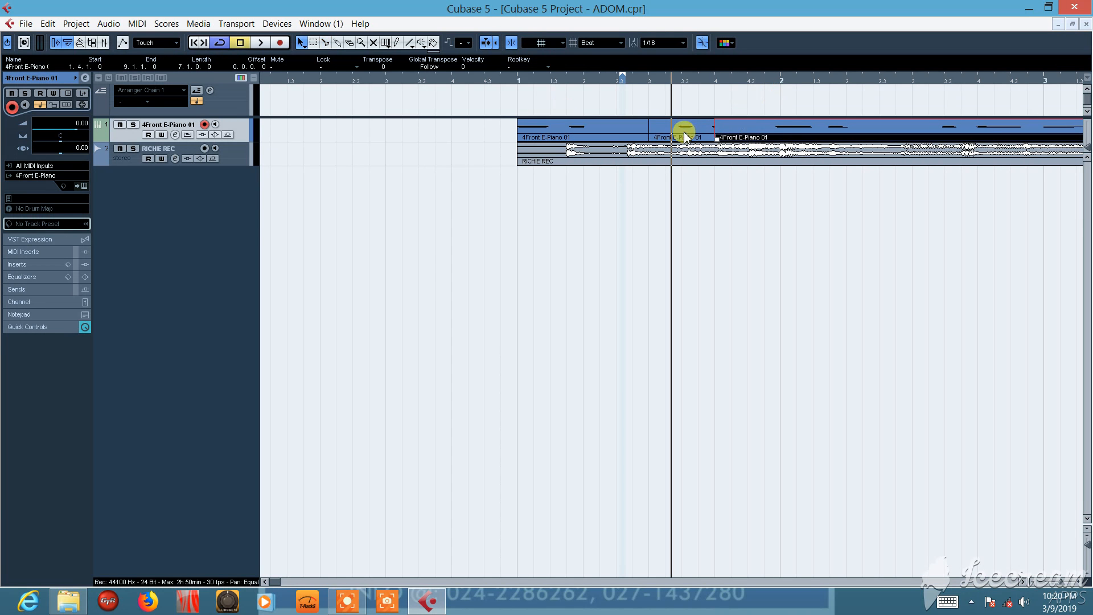
- Mute the short 4Front E-Piano 01 part between 1.3.1.0 and 1.4.1.0 with the Mute tool
left_click(686, 136)
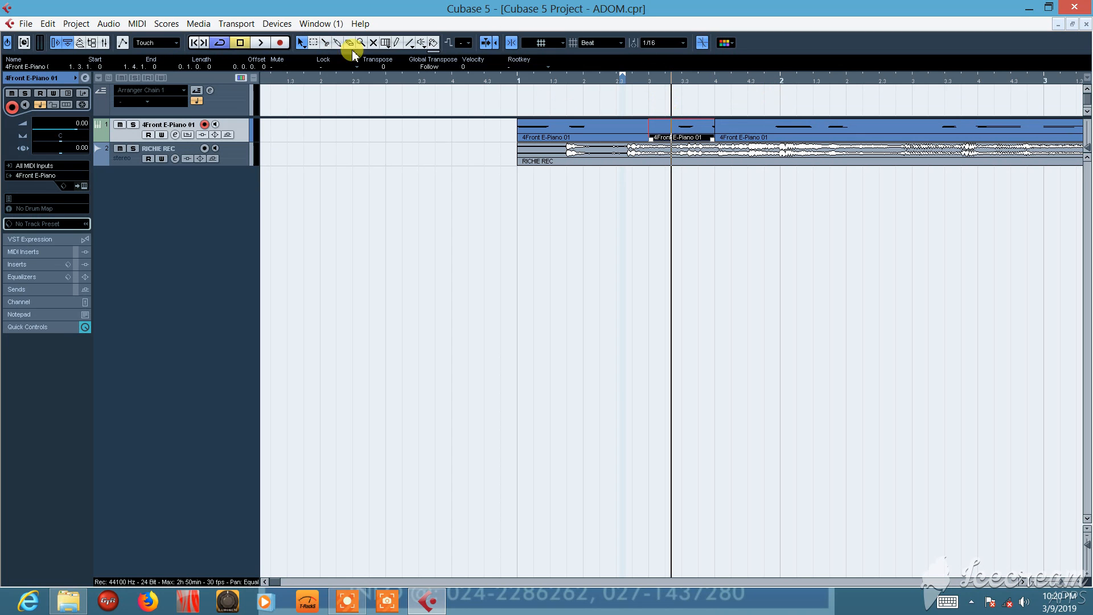
left_click(373, 43)
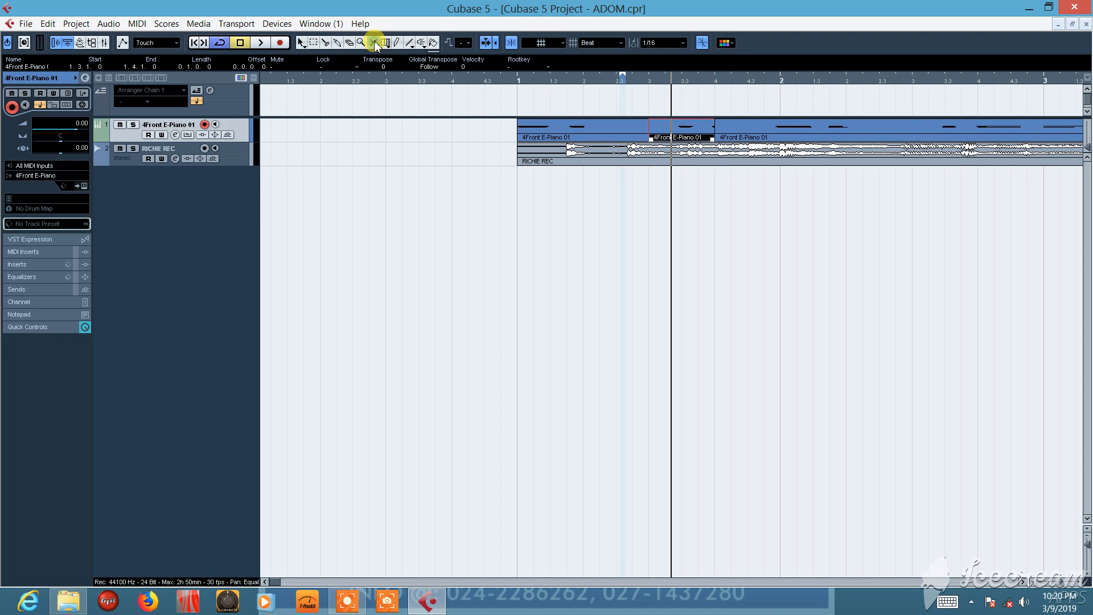
left_click(685, 131)
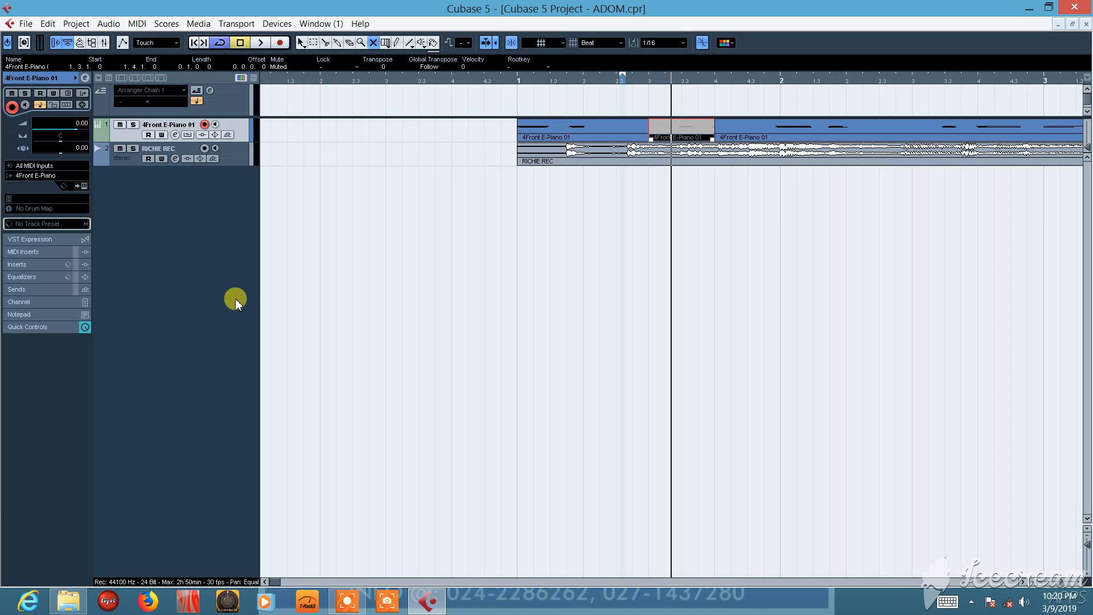
- Draw an empty part from 0.1.1.0 to 0.4.1.0 on the 4Front E-Piano 01 track with the Draw tool
left_click(395, 43)
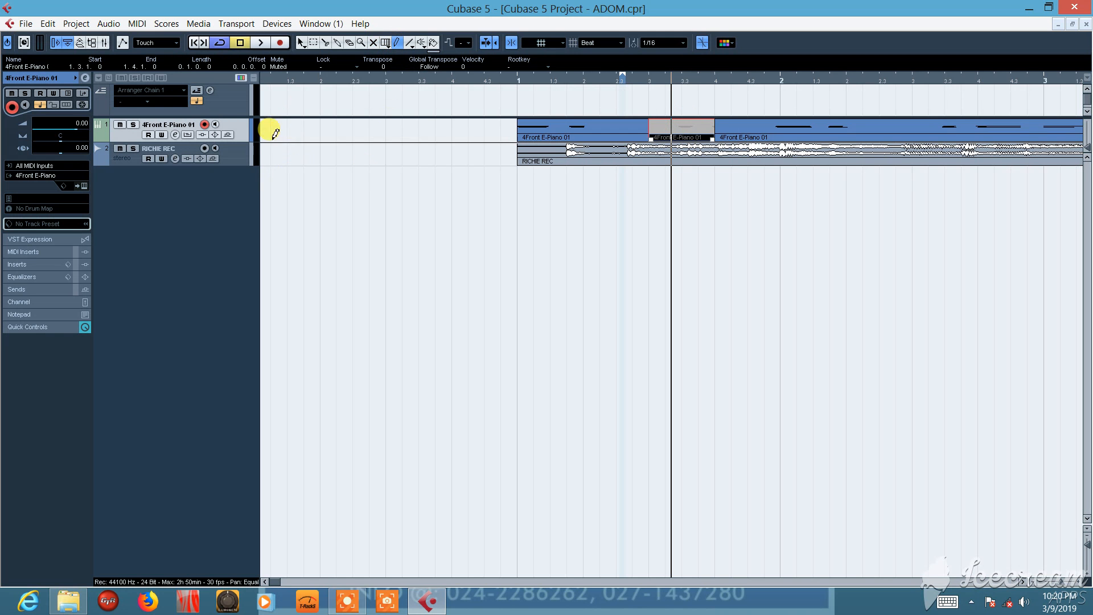
mouse_move(268, 127)
left_mouse_down()
mouse_move(261, 115)
mouse_move(460, 122)
left_mouse_up()
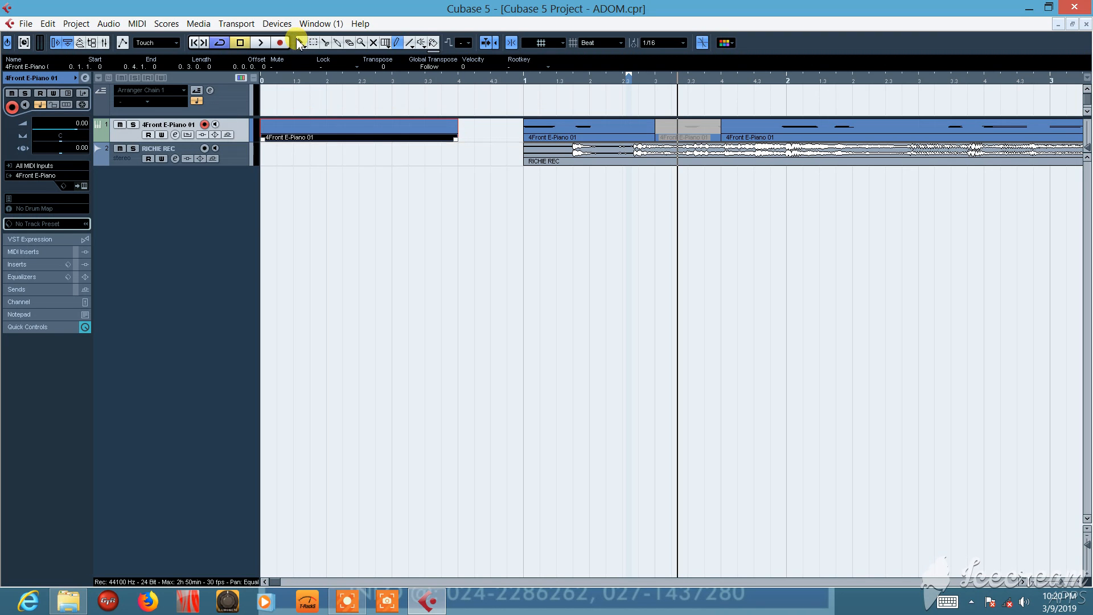
left_click(302, 43)
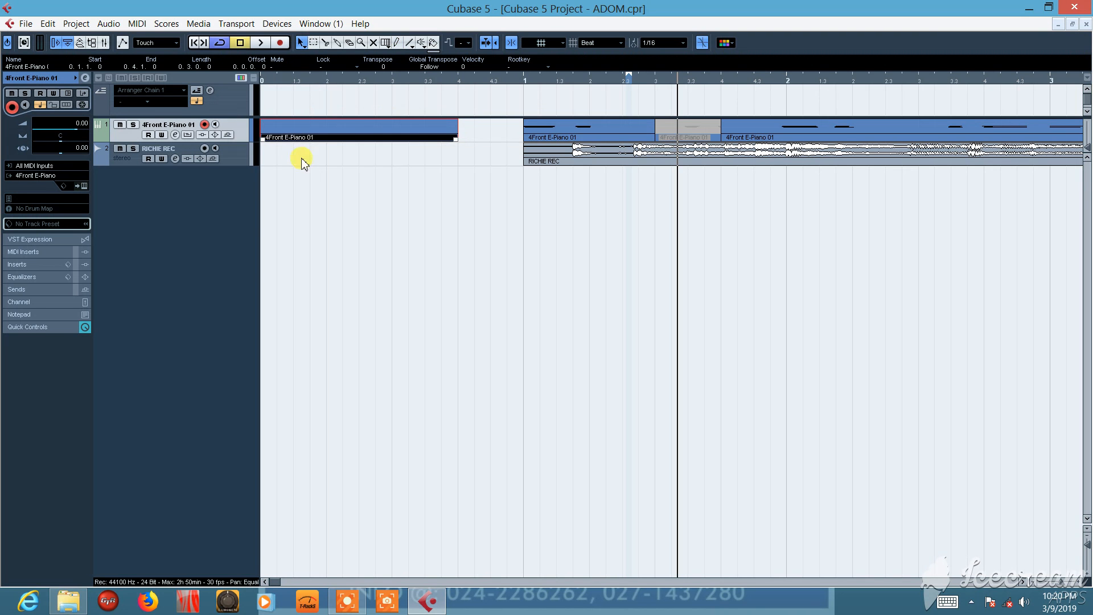
- Open the empty part before bar 1 in the Key Editor and draw seven notes of varying pitch and length around bar 2
double_click(318, 133)
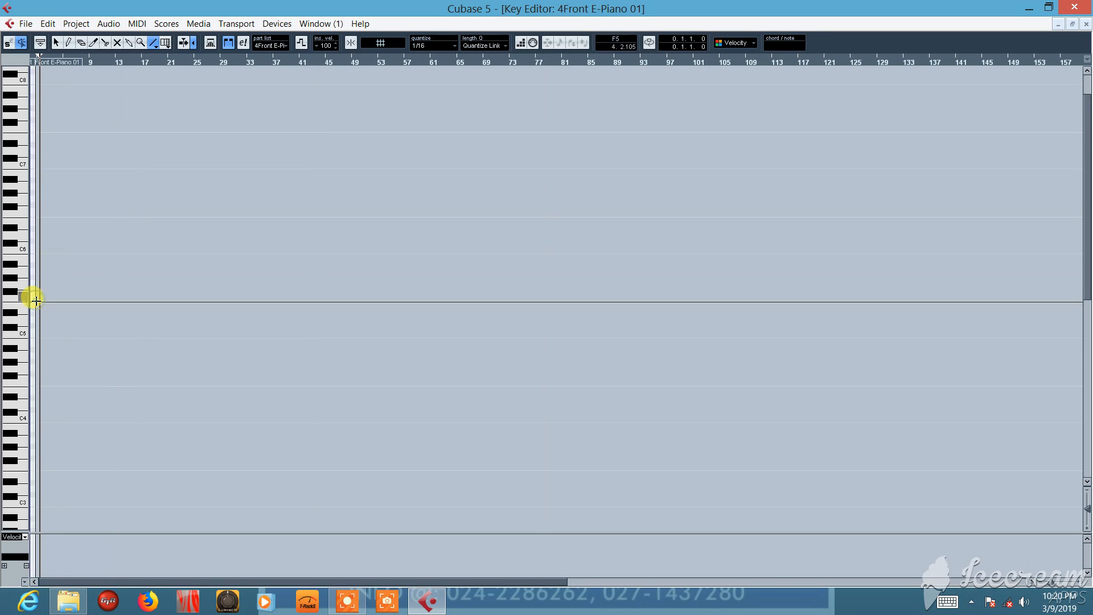
left_click(15, 343)
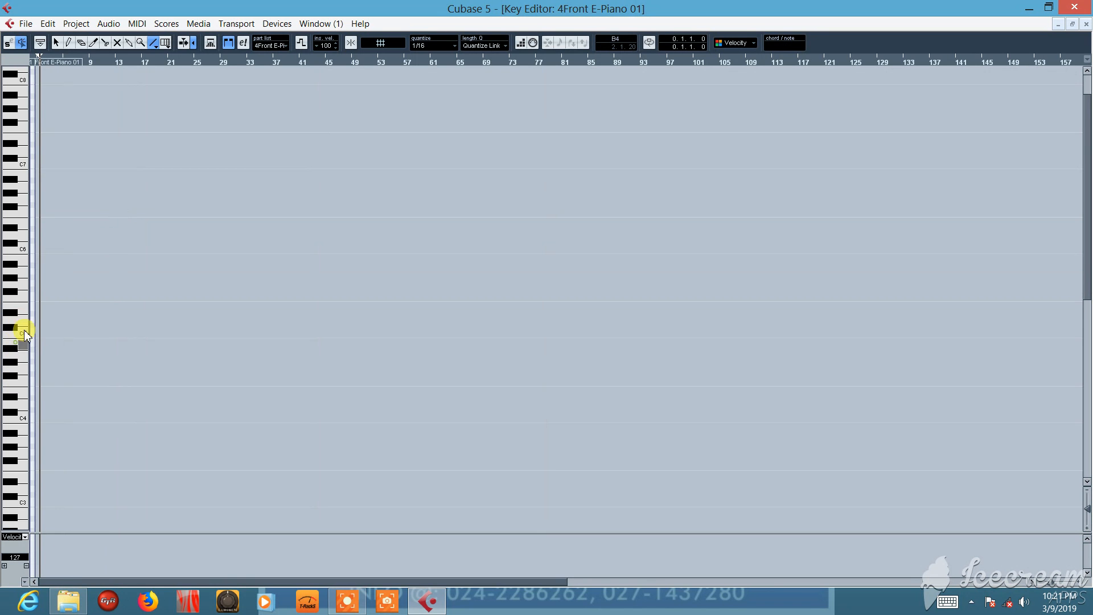
key("h")
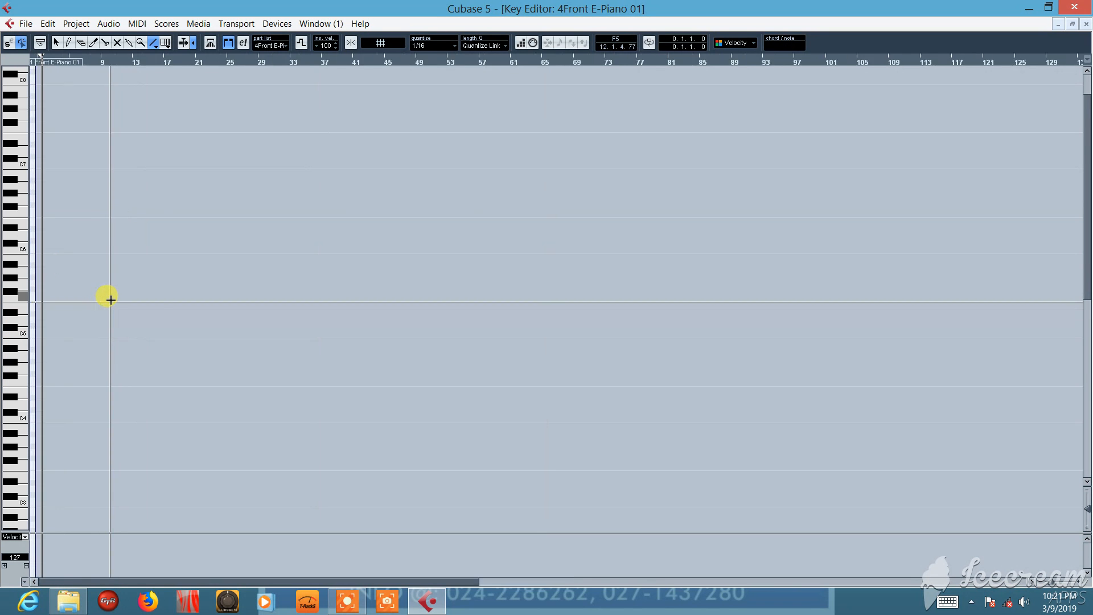
key("h")
key("h")
key("h")
key("h")
key("h")
key("h")
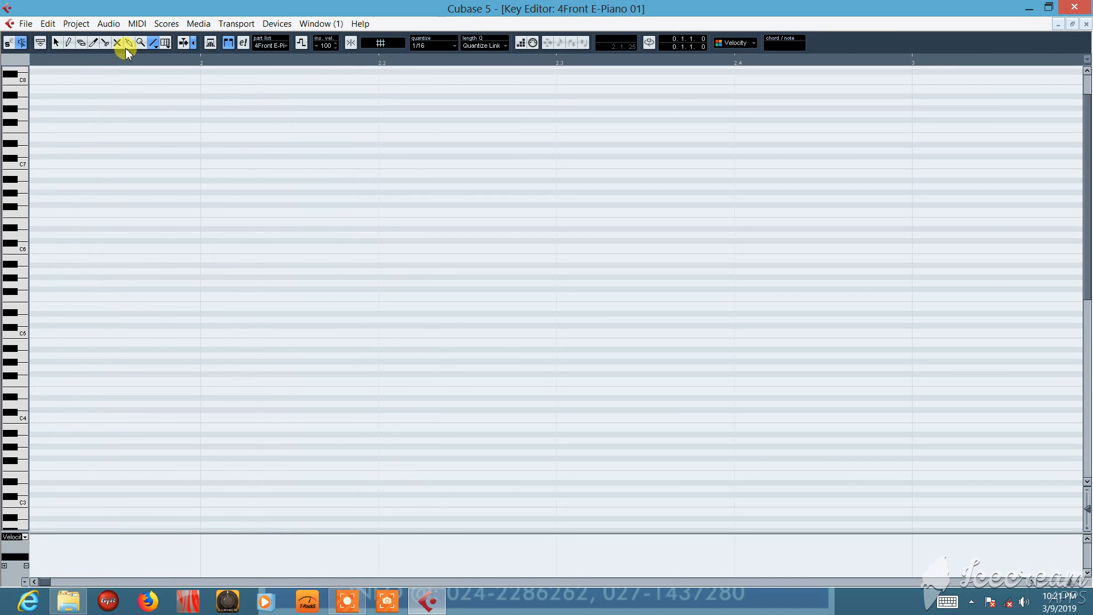
left_click(68, 44)
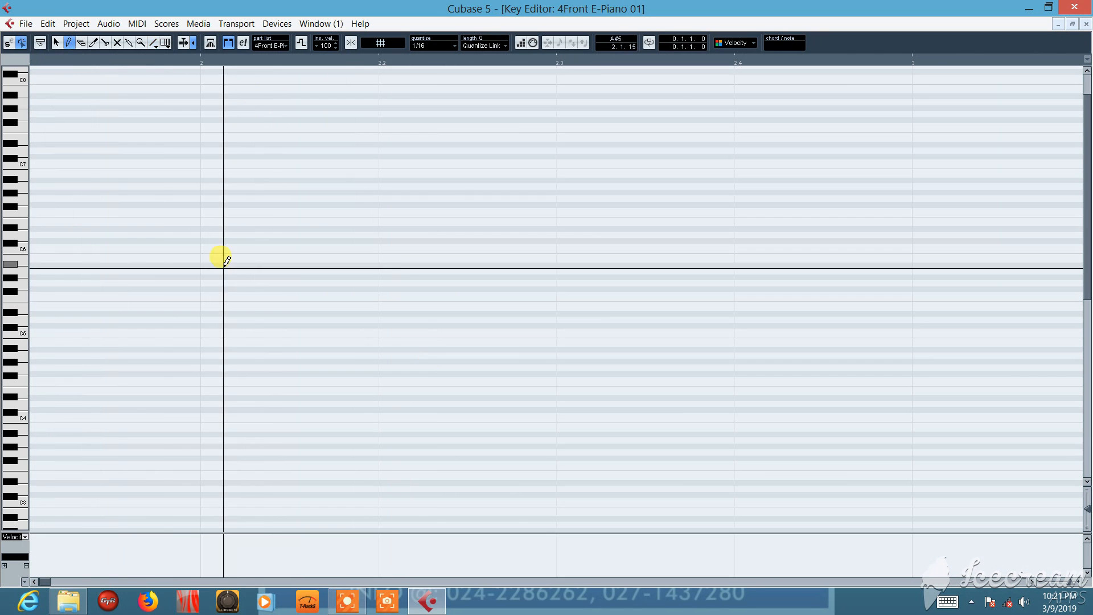
left_click_drag(223, 265, 401, 265)
left_click(163, 320)
left_click(332, 174)
left_click(437, 210)
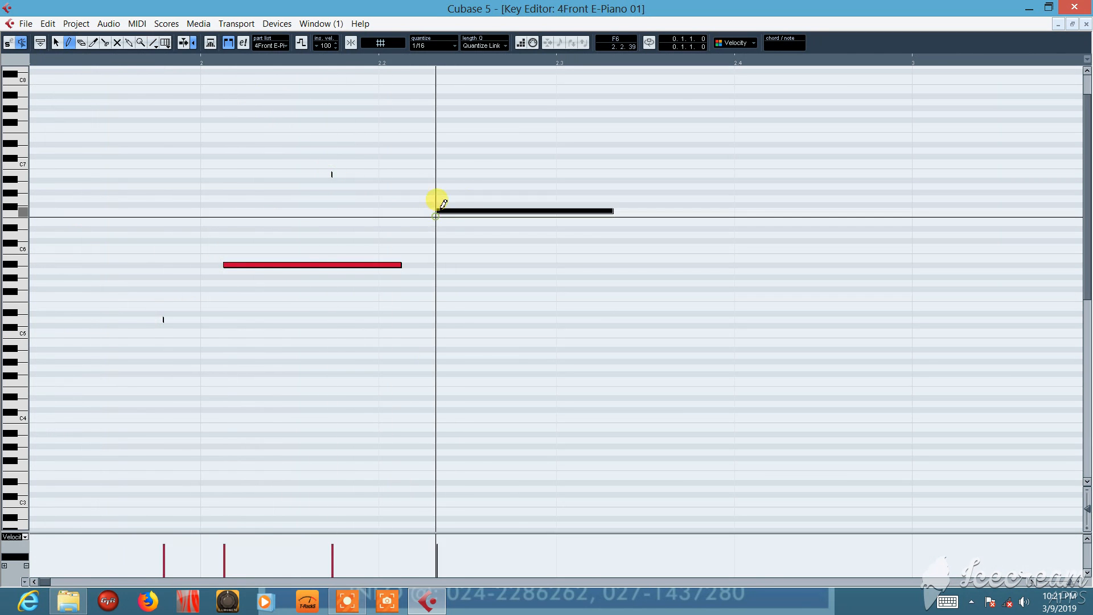
left_click(477, 174)
left_click(538, 271)
left_click(649, 271)
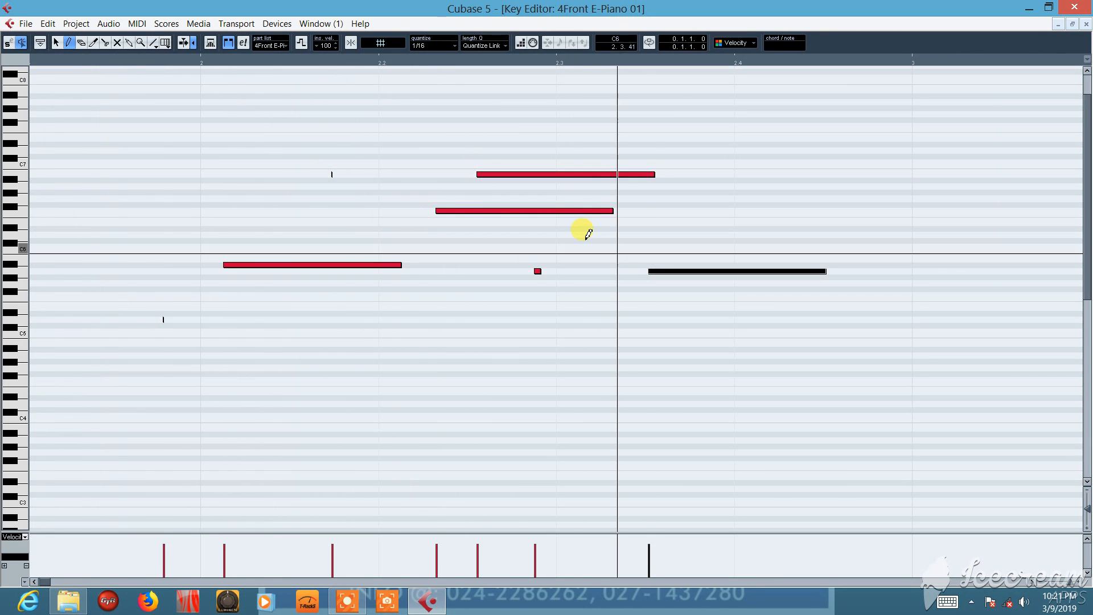
- Return to the project window and delete the hand-drawn part before bar 1
key("Escape")
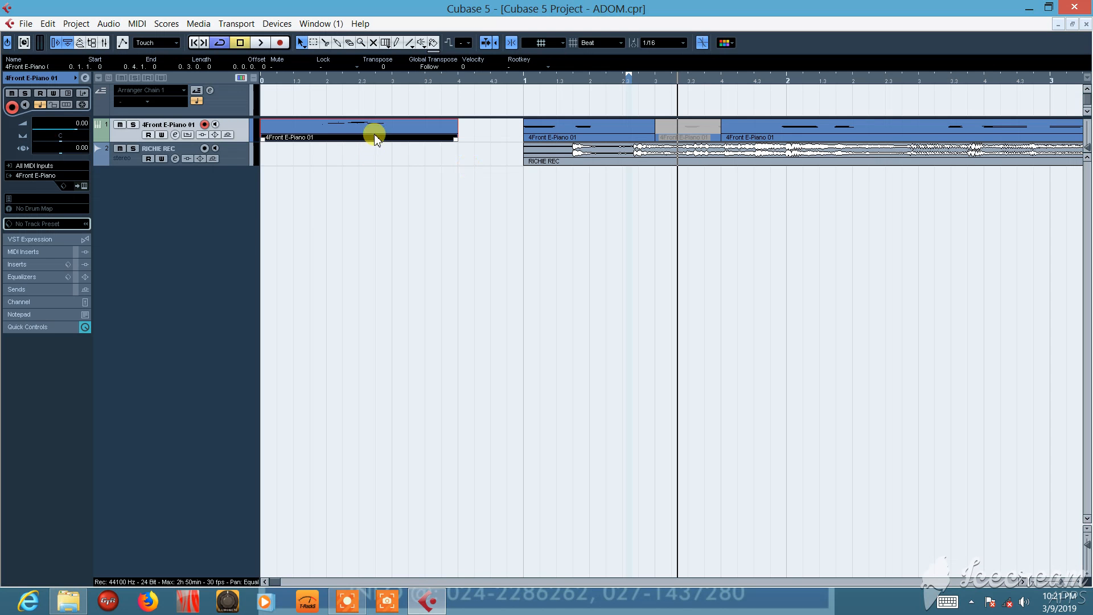
key("Delete")
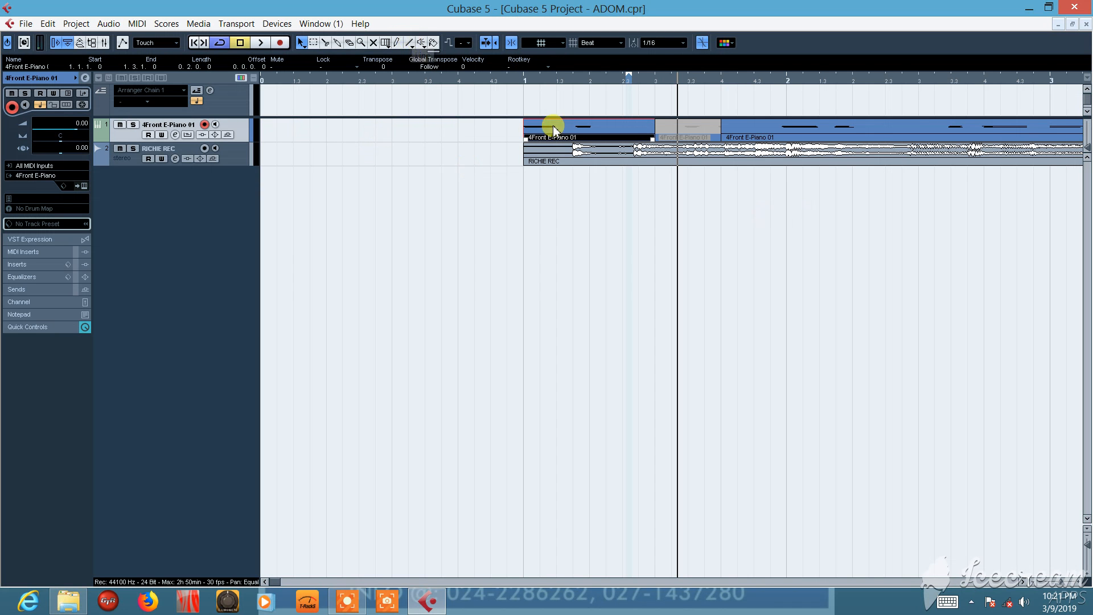
- Open the E-Piano part starting at 1.4.1.0 in the Key Editor and level its first three note velocities at about 98 with the Line tool
left_click(847, 128)
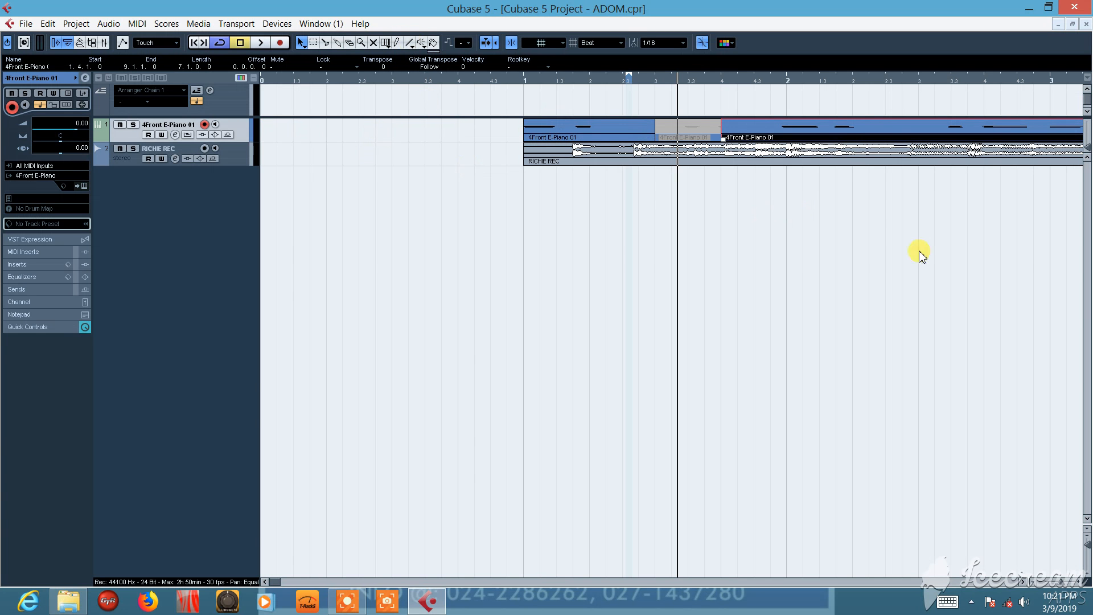
double_click(840, 130)
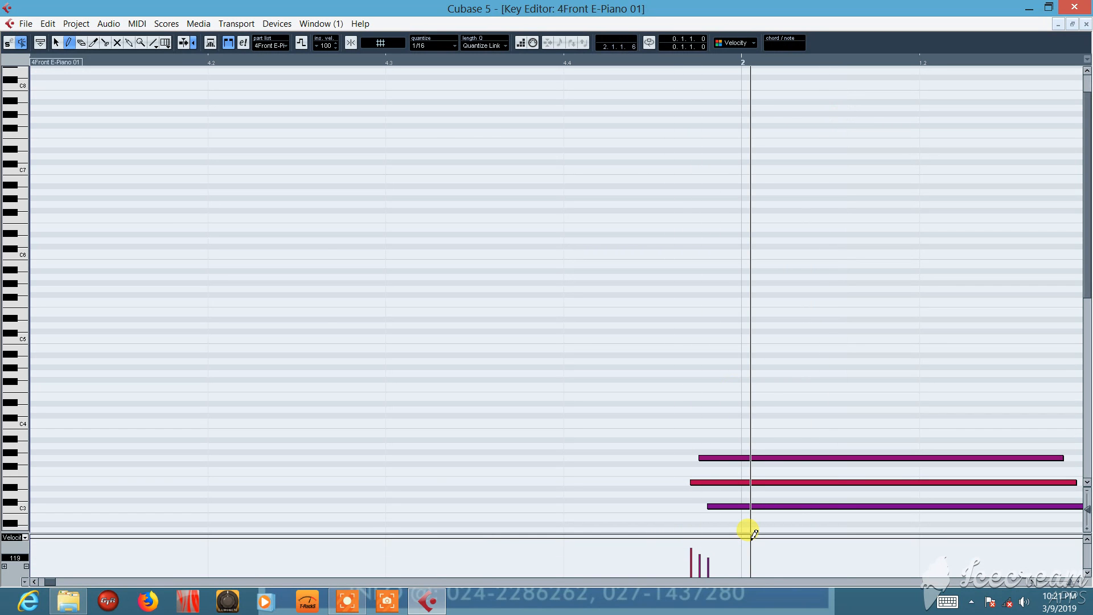
left_click(152, 42)
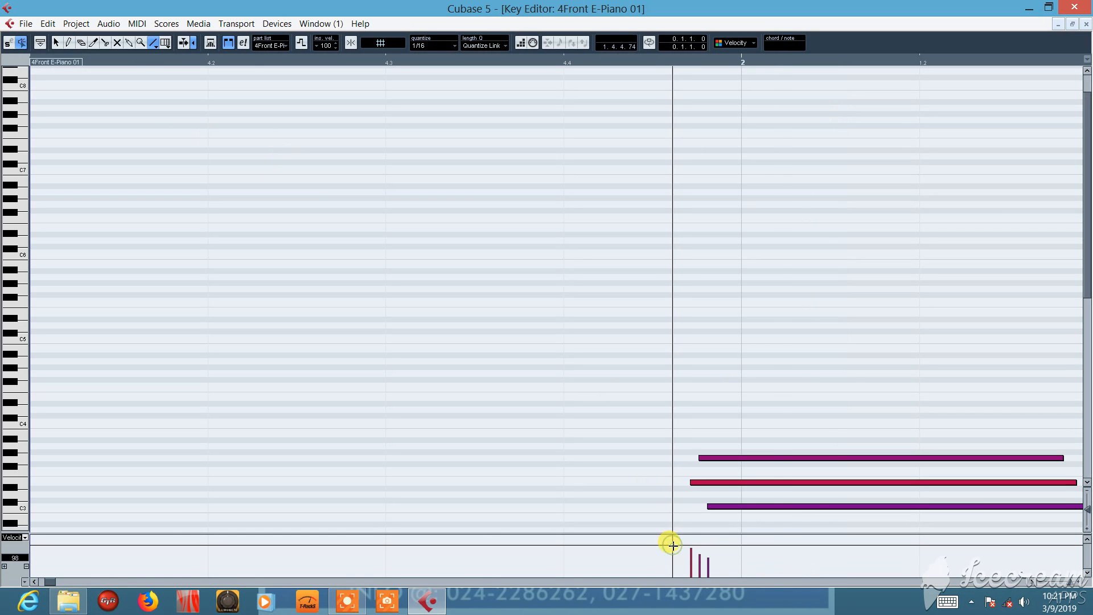
left_click_drag(672, 545, 832, 548)
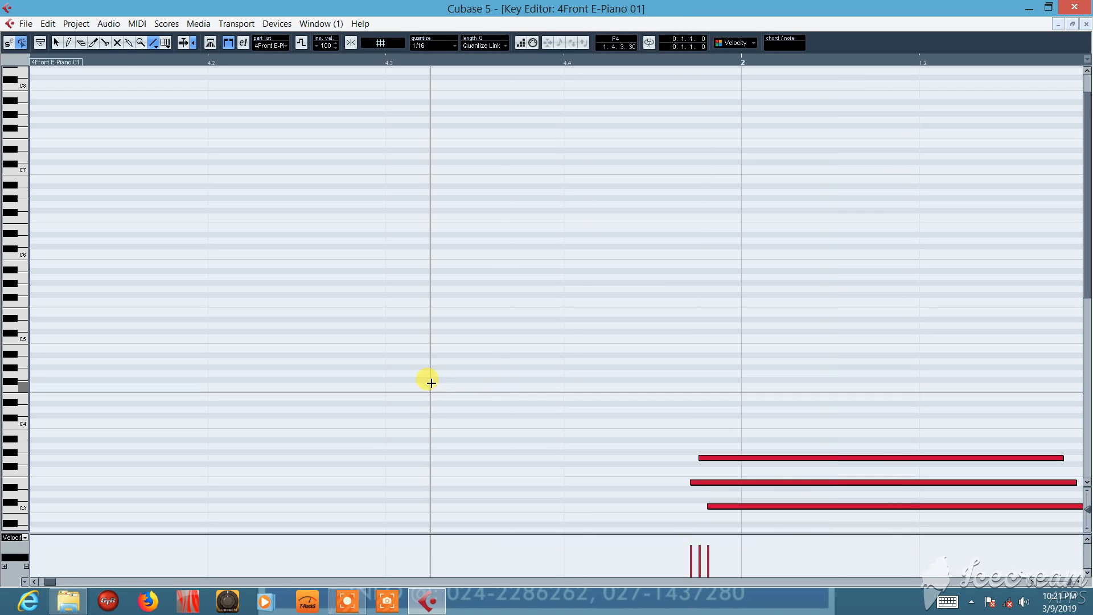
key("Return")
- Audition the RICHIE REC audio event just before bar 2 with the Play tool
left_click(349, 604)
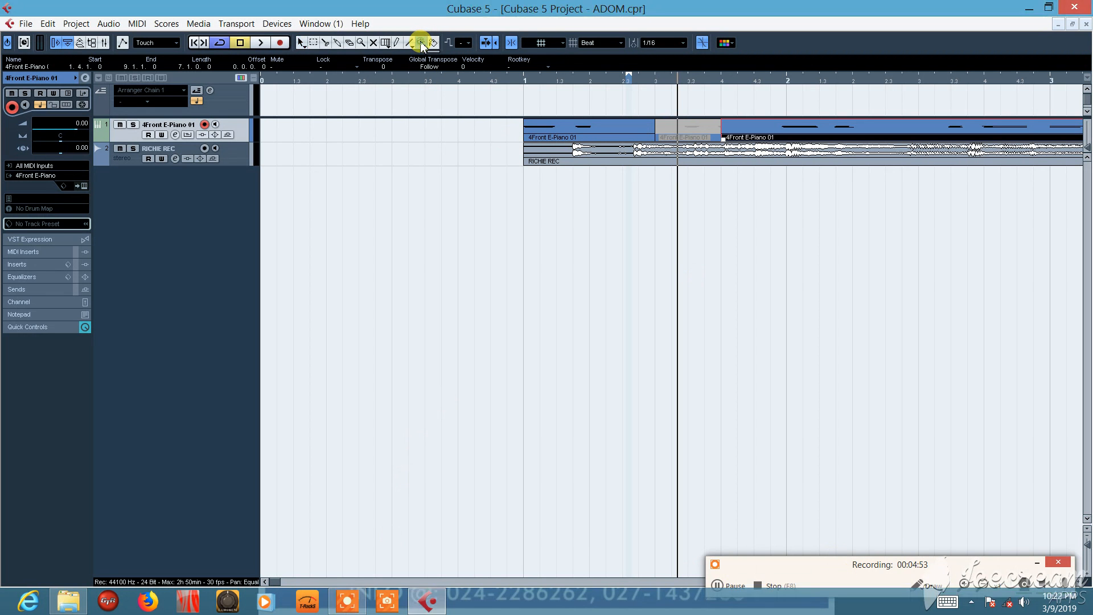
left_click(422, 43)
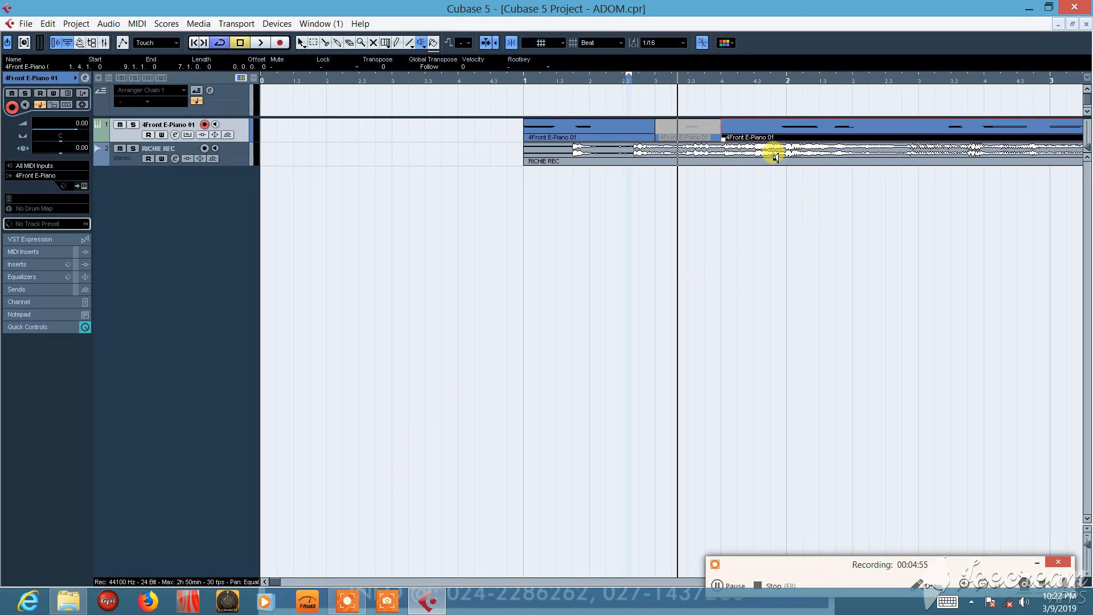
left_click(773, 154)
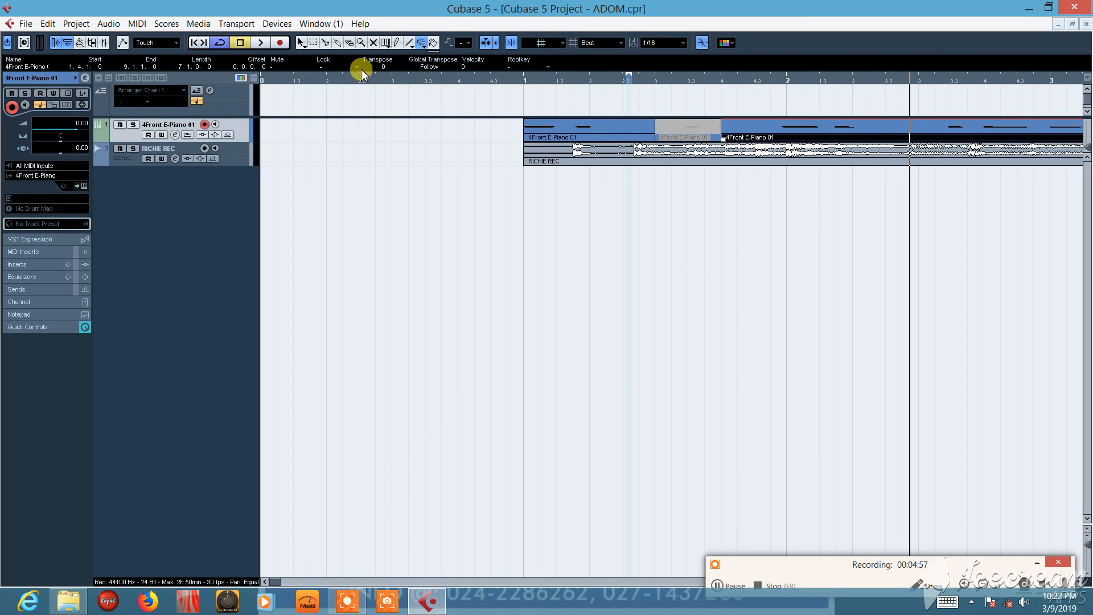